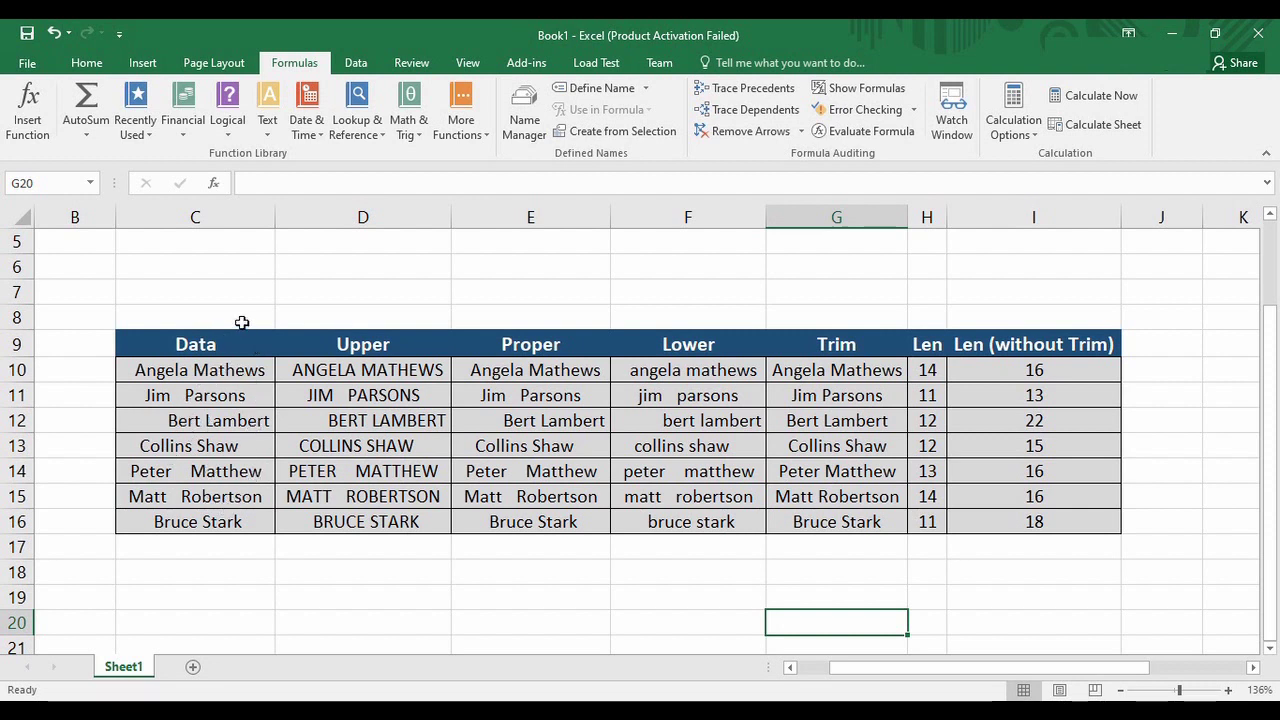
Clear the contents of D10:I16, leaving only the Data names and headers
drag(1100, 521, 333, 370)
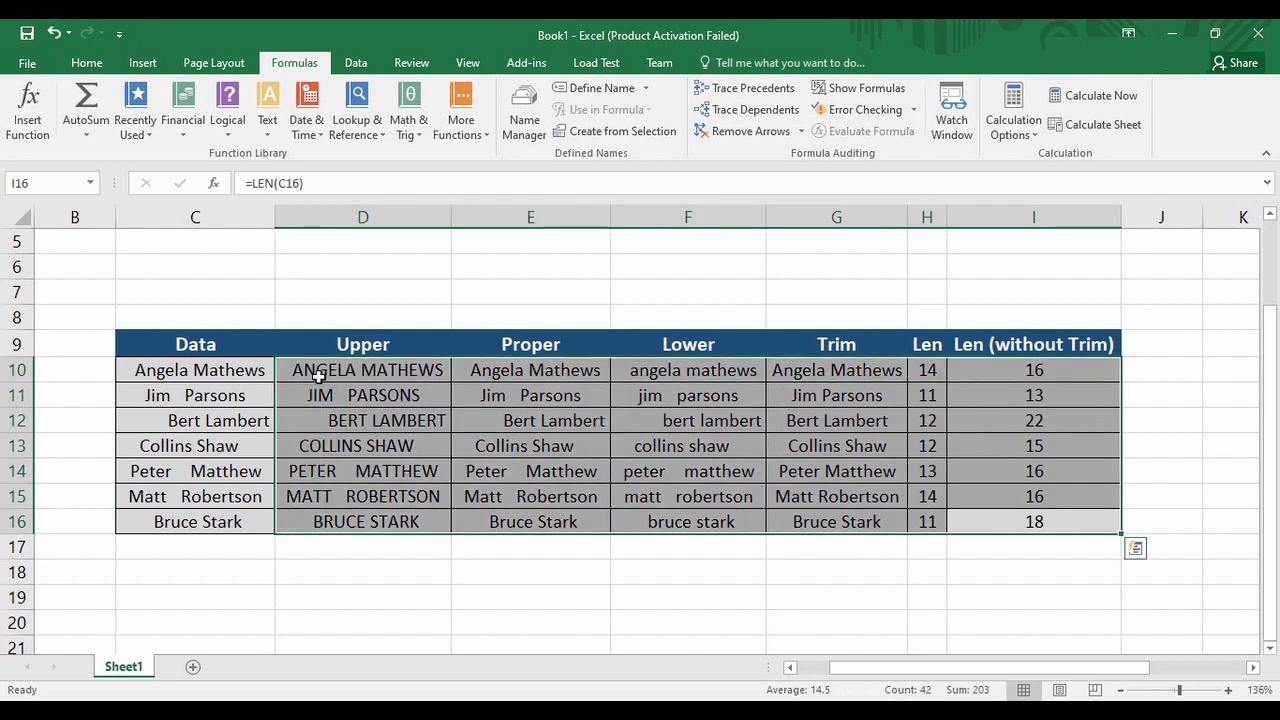
right_click(333, 370)
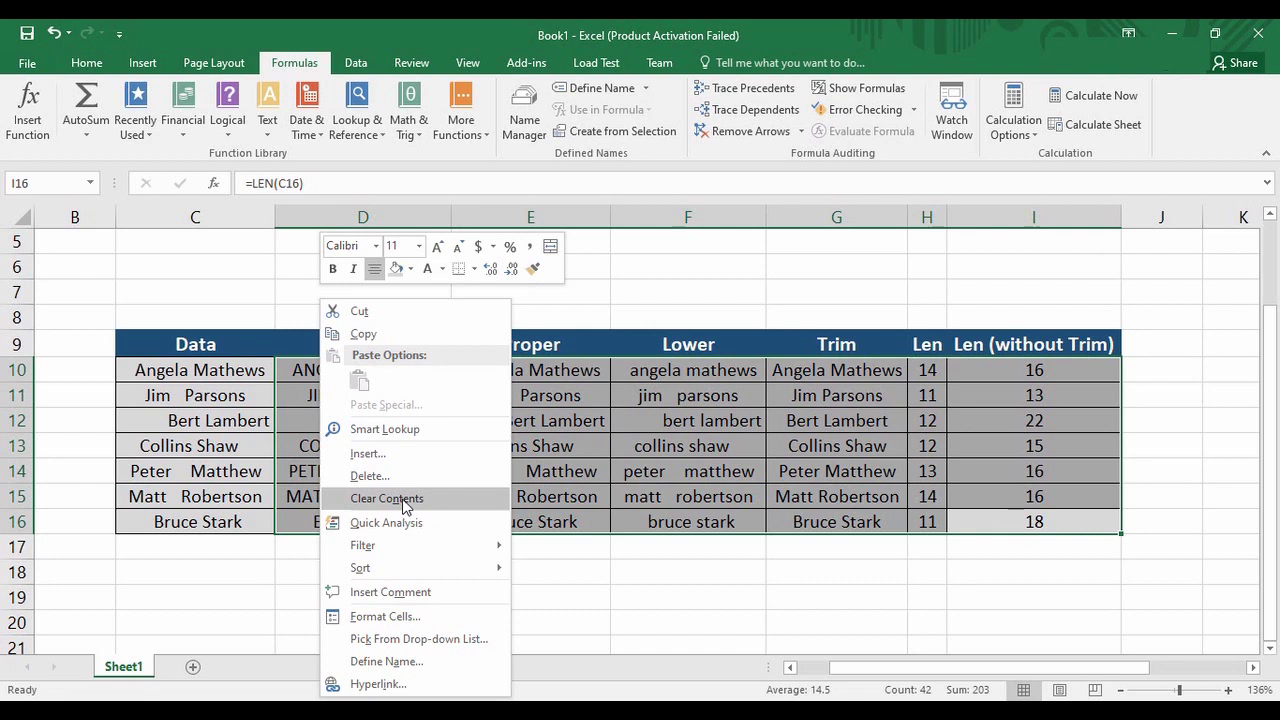
click(404, 500)
click(606, 445)
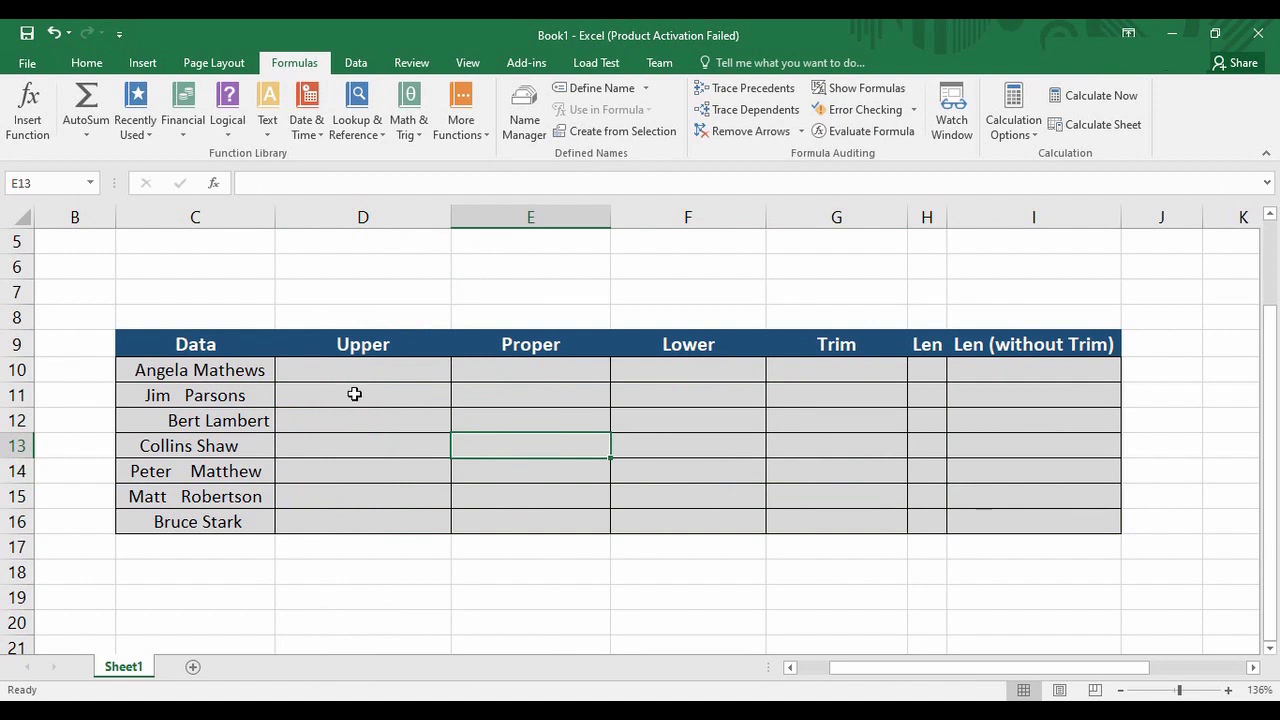
click(376, 370)
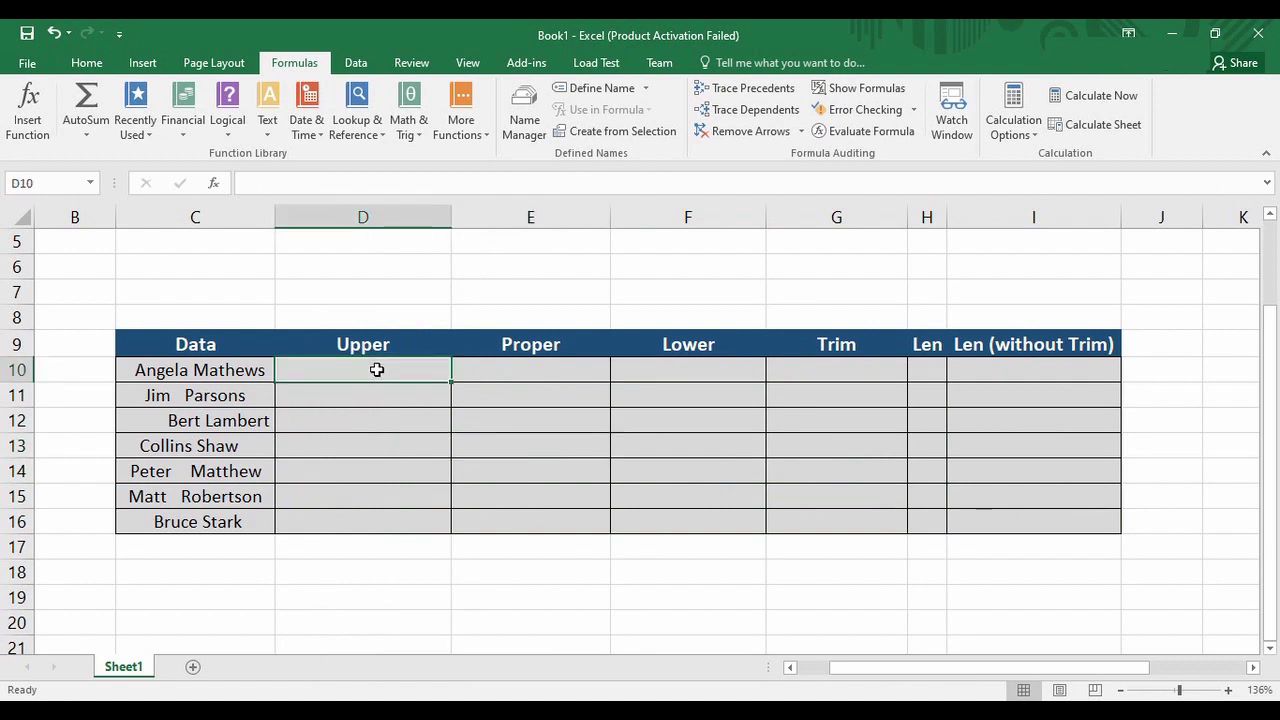
click(248, 382)
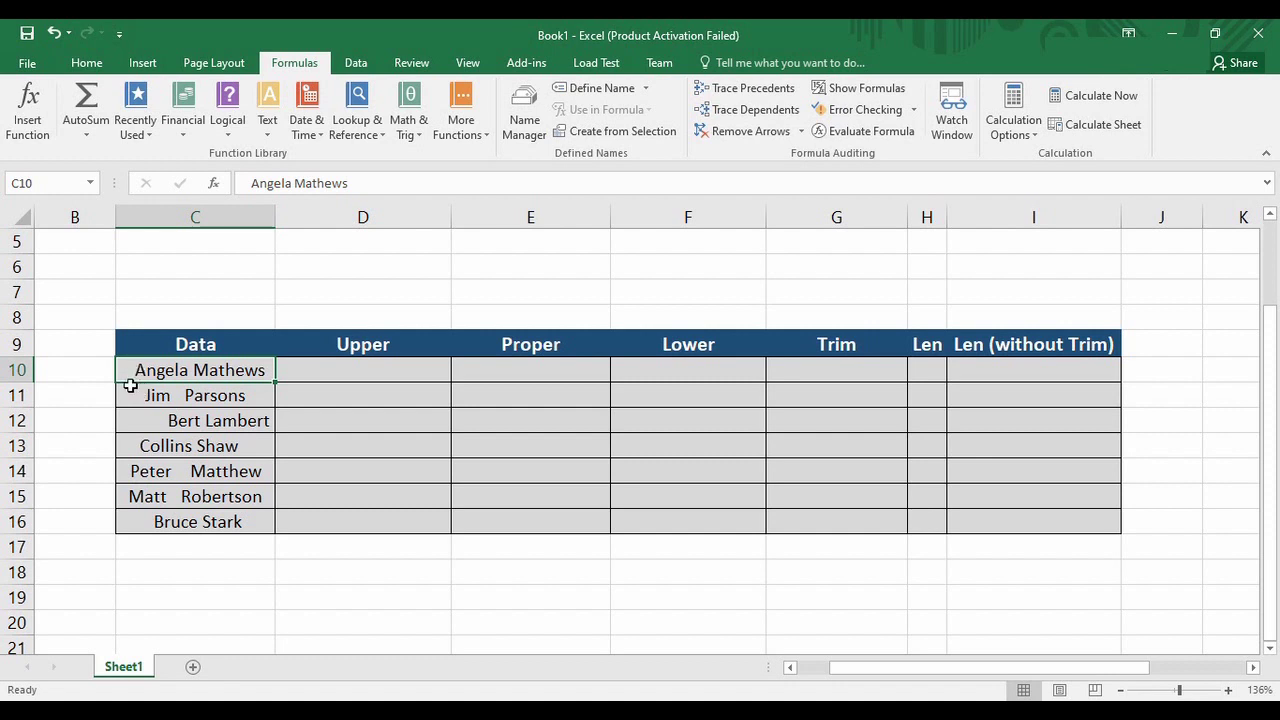
click(240, 400)
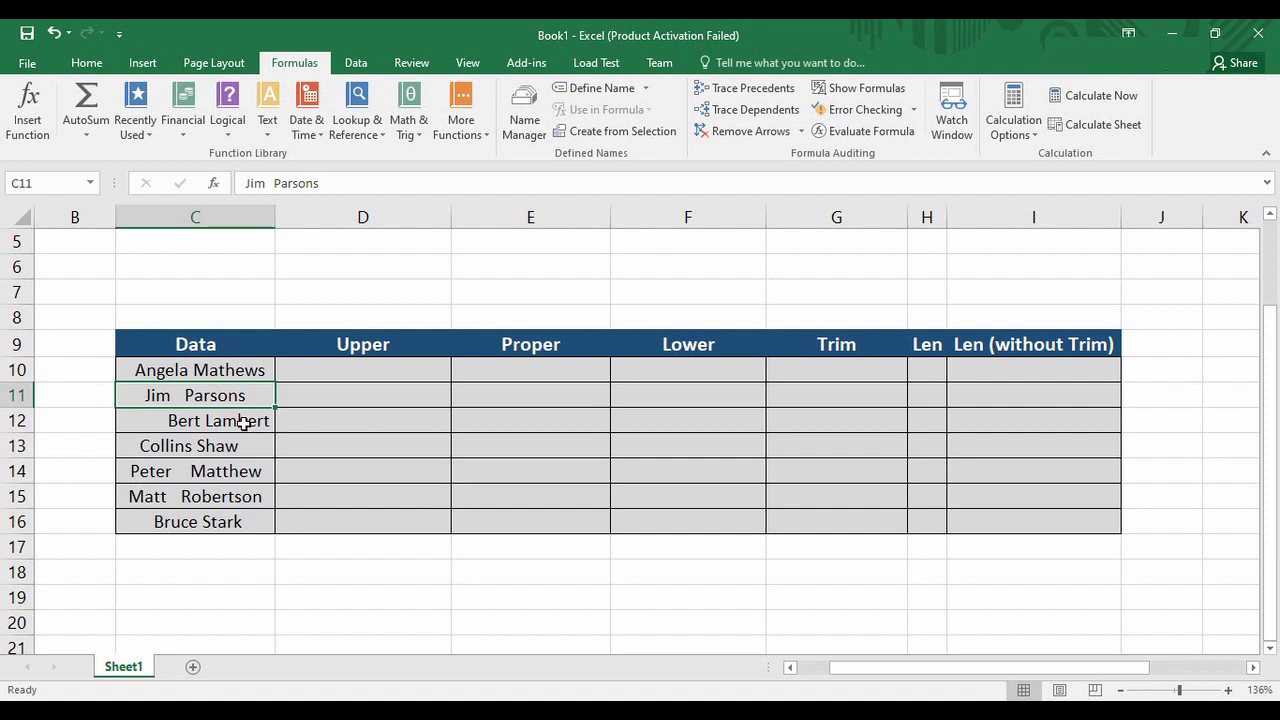
click(167, 424)
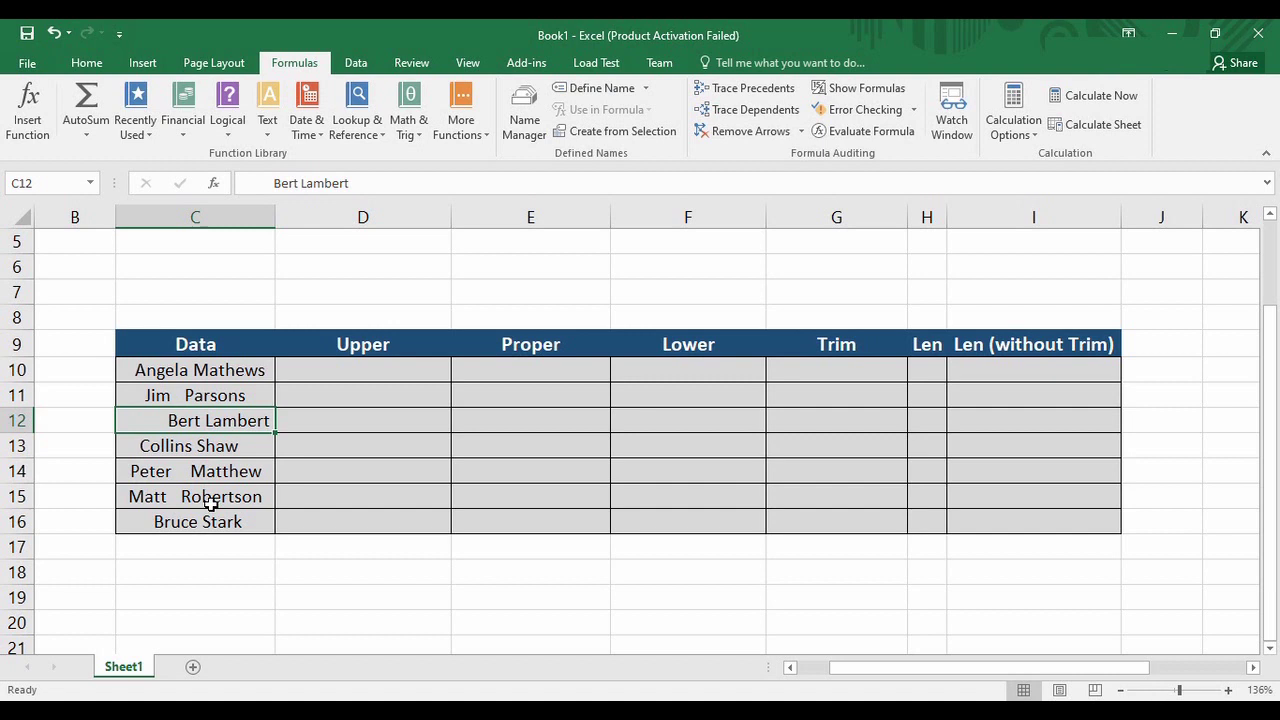
Enter =TRIM(C10) in G10 to strip the extra spaces from the first name
double_click(827, 369)
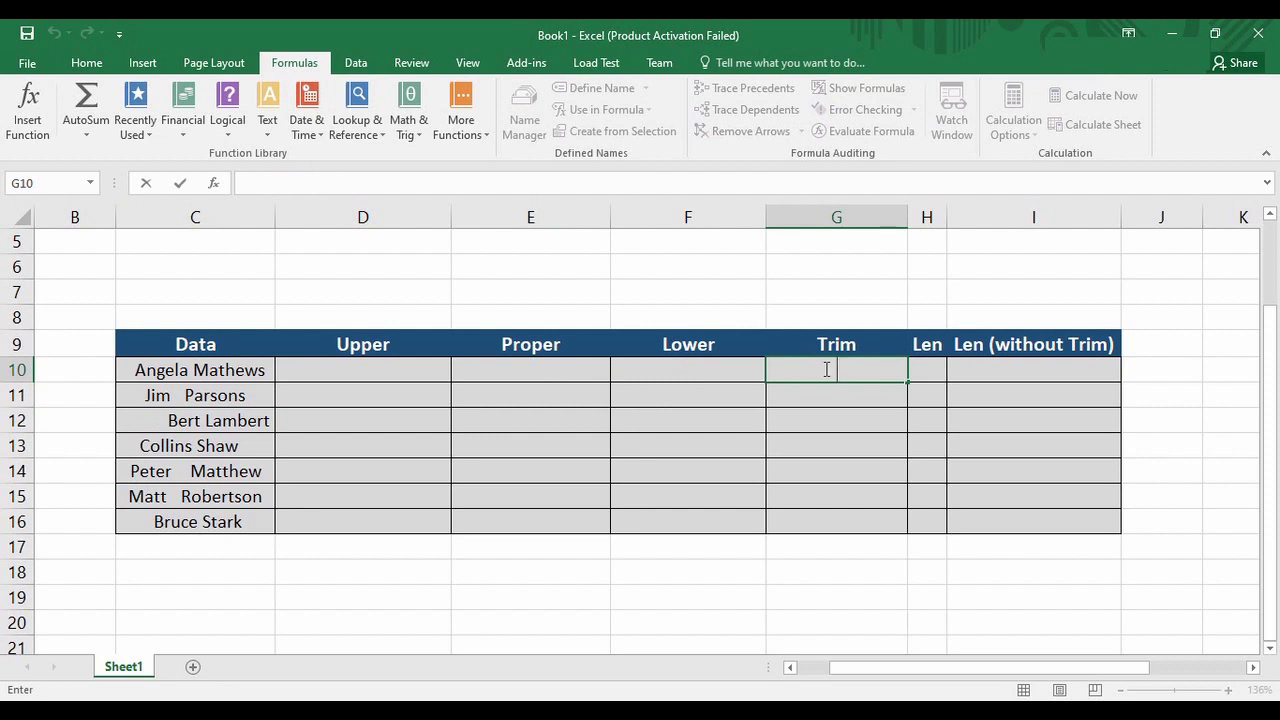
text(=)
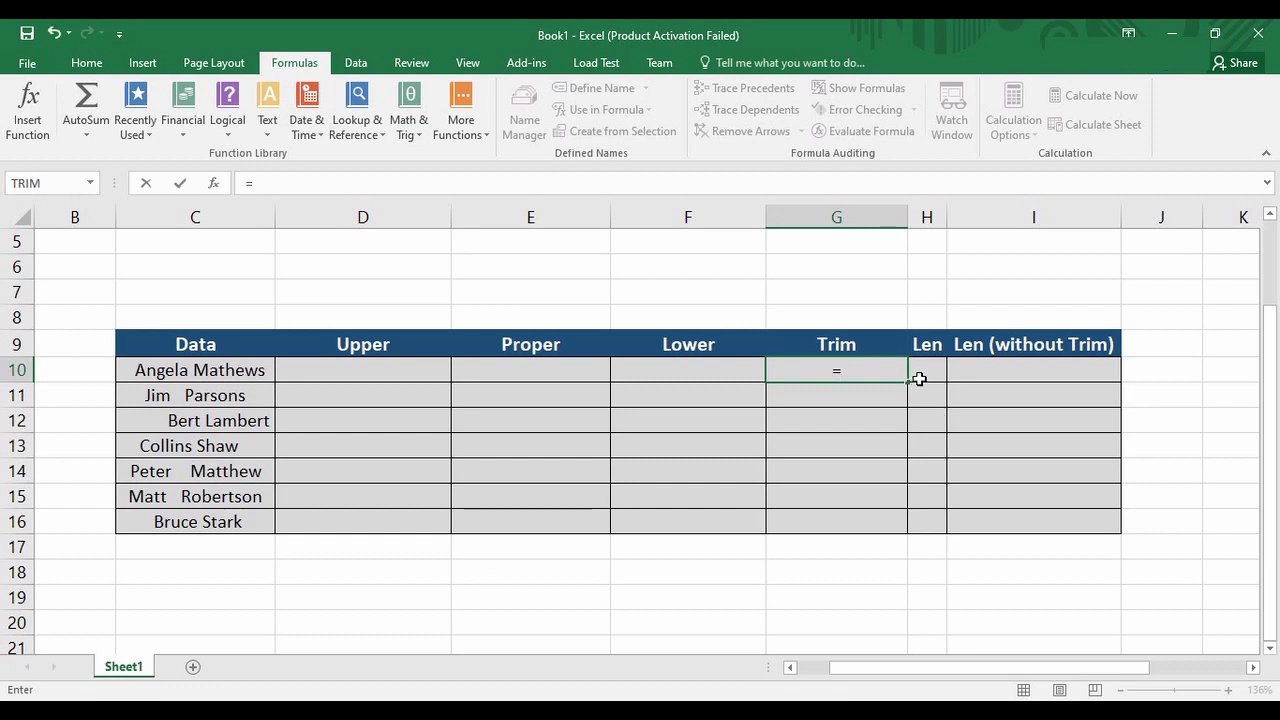
text(tr)
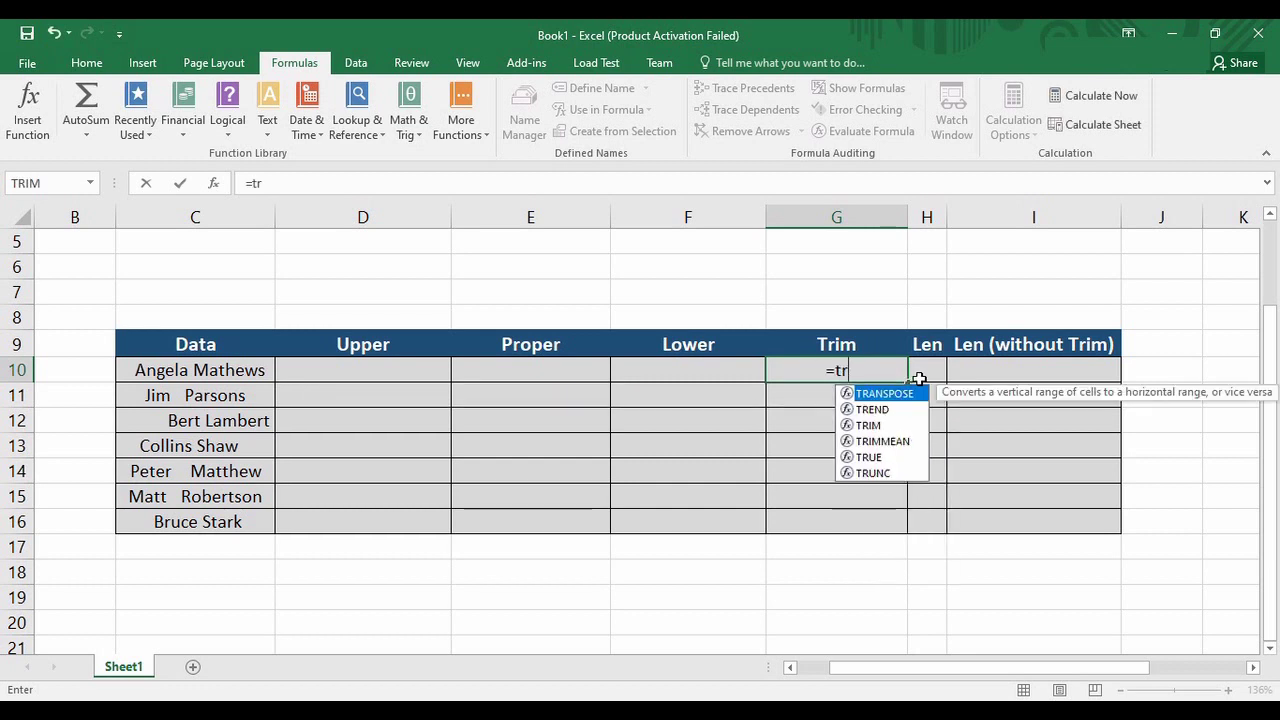
text(im)
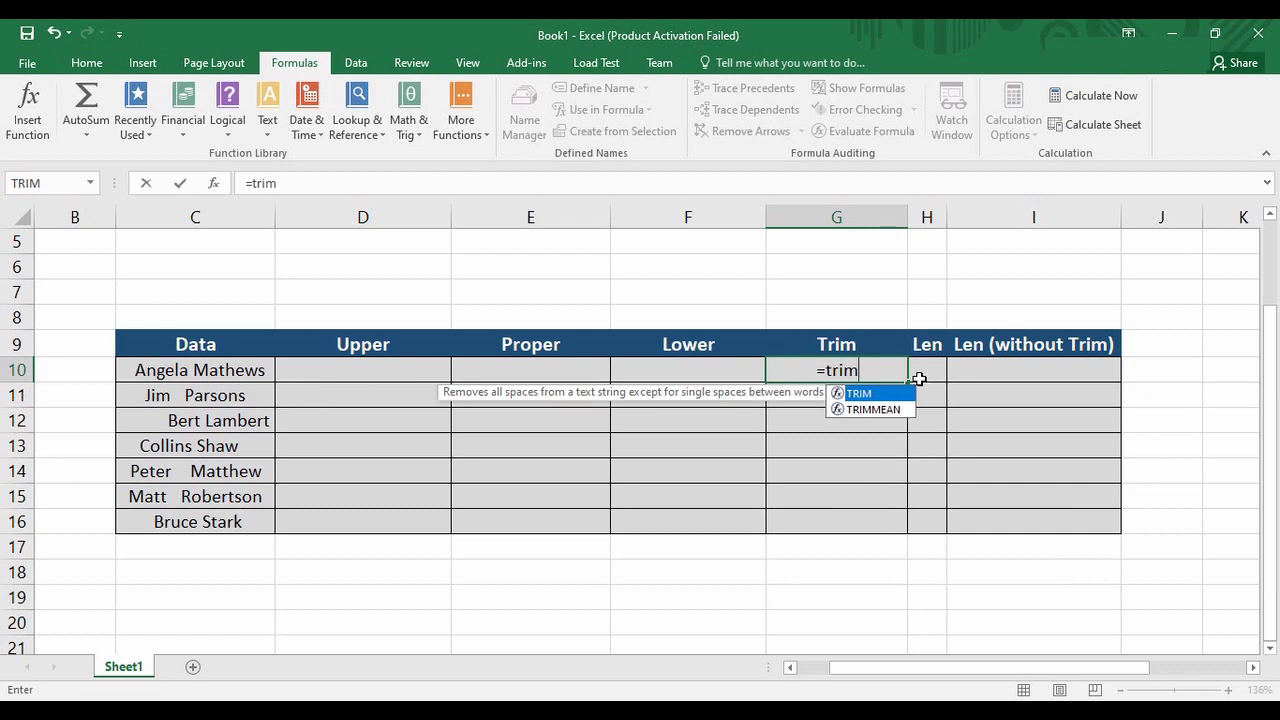
key(Tab)
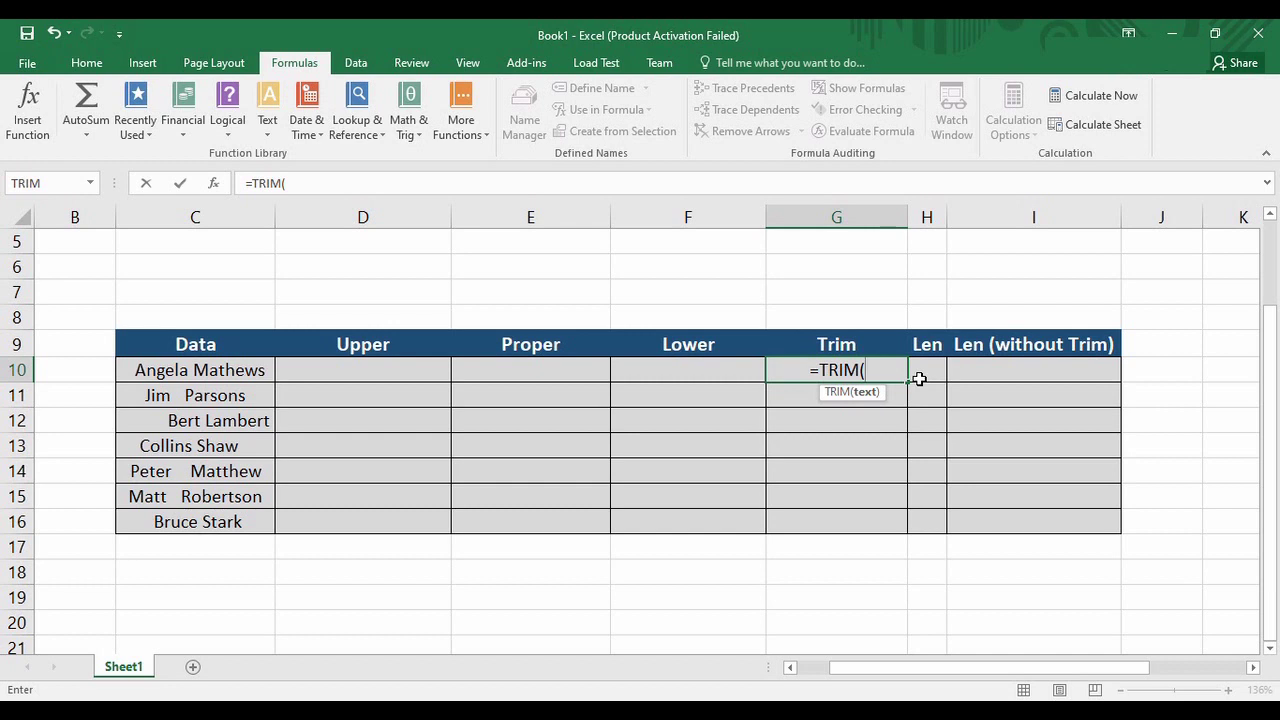
click(224, 370)
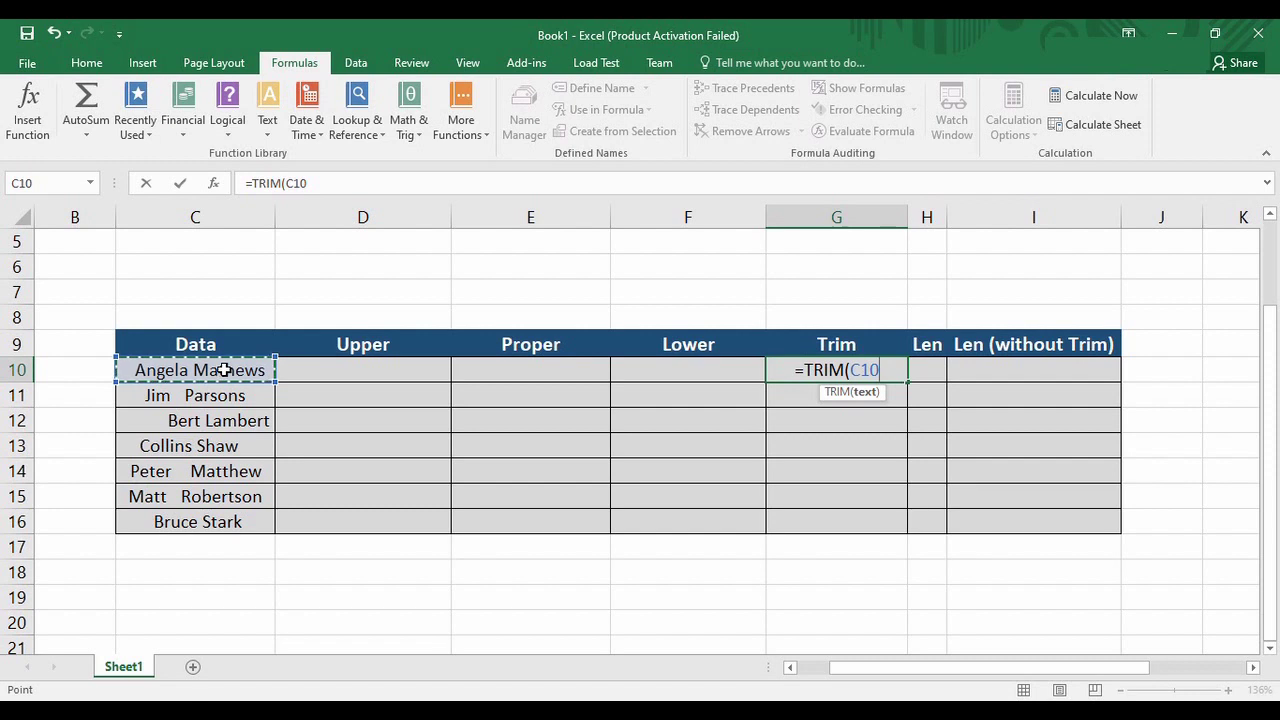
text())
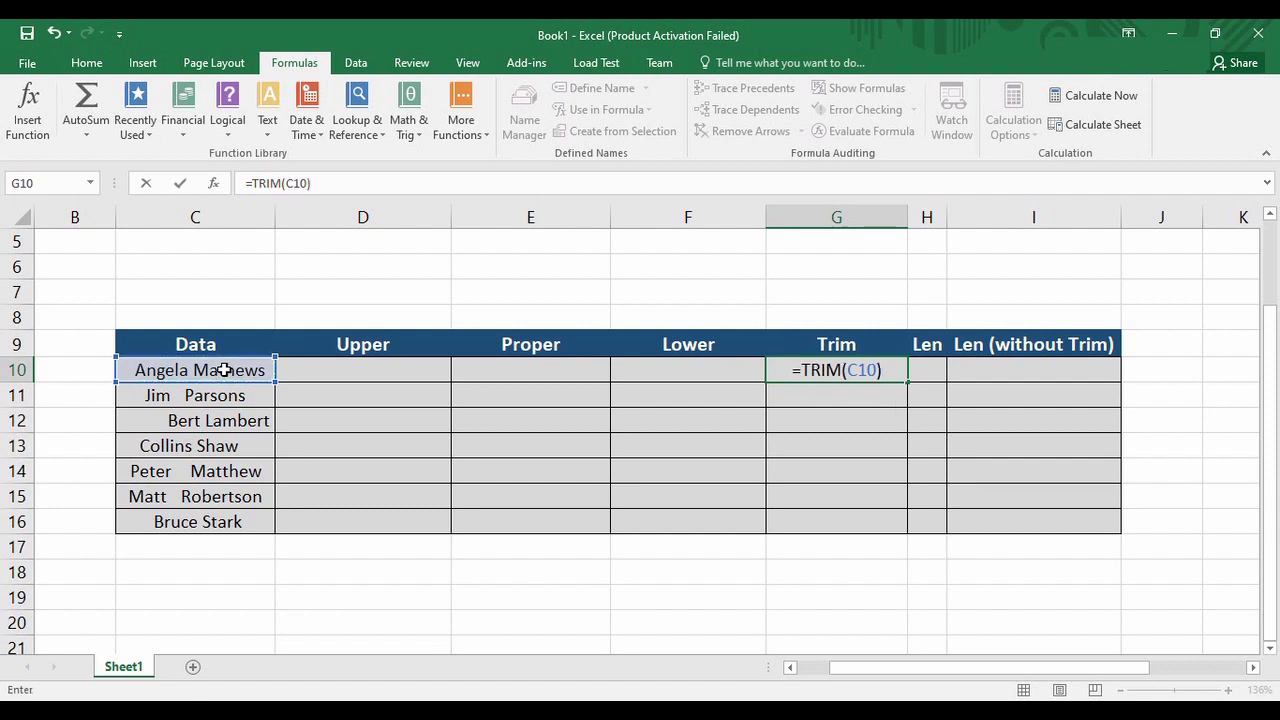
key(Return)
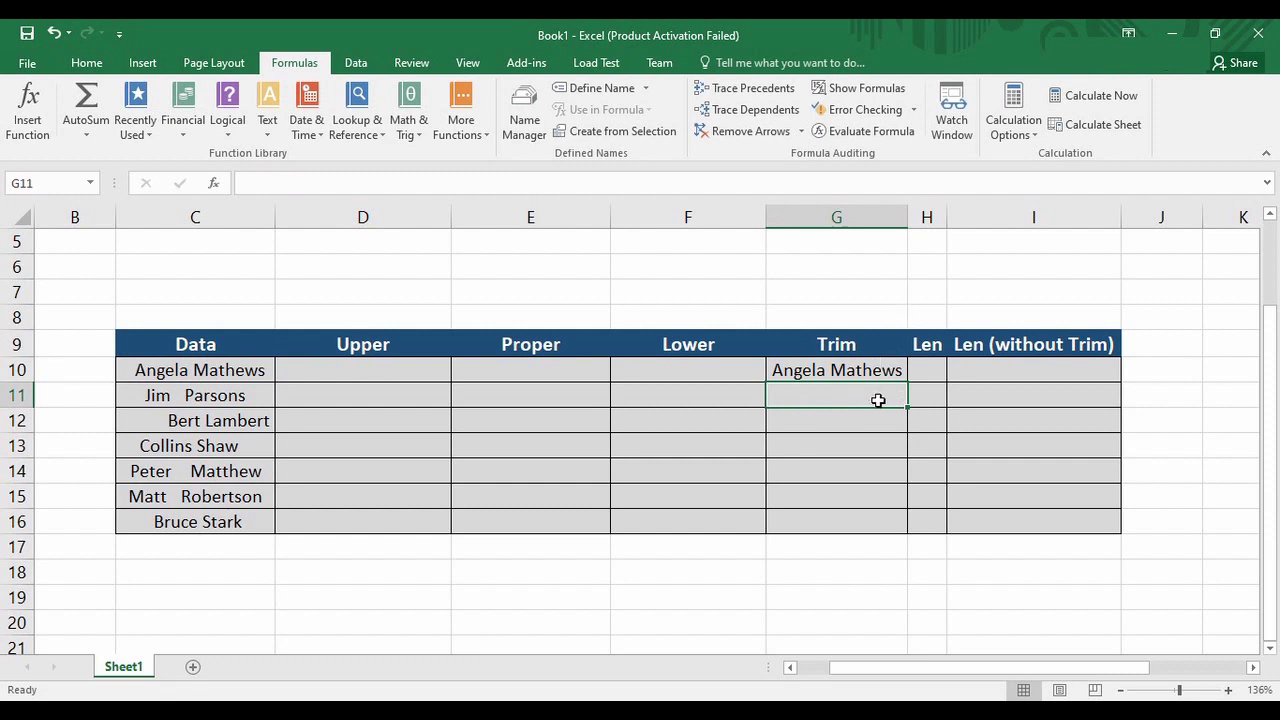
click(868, 372)
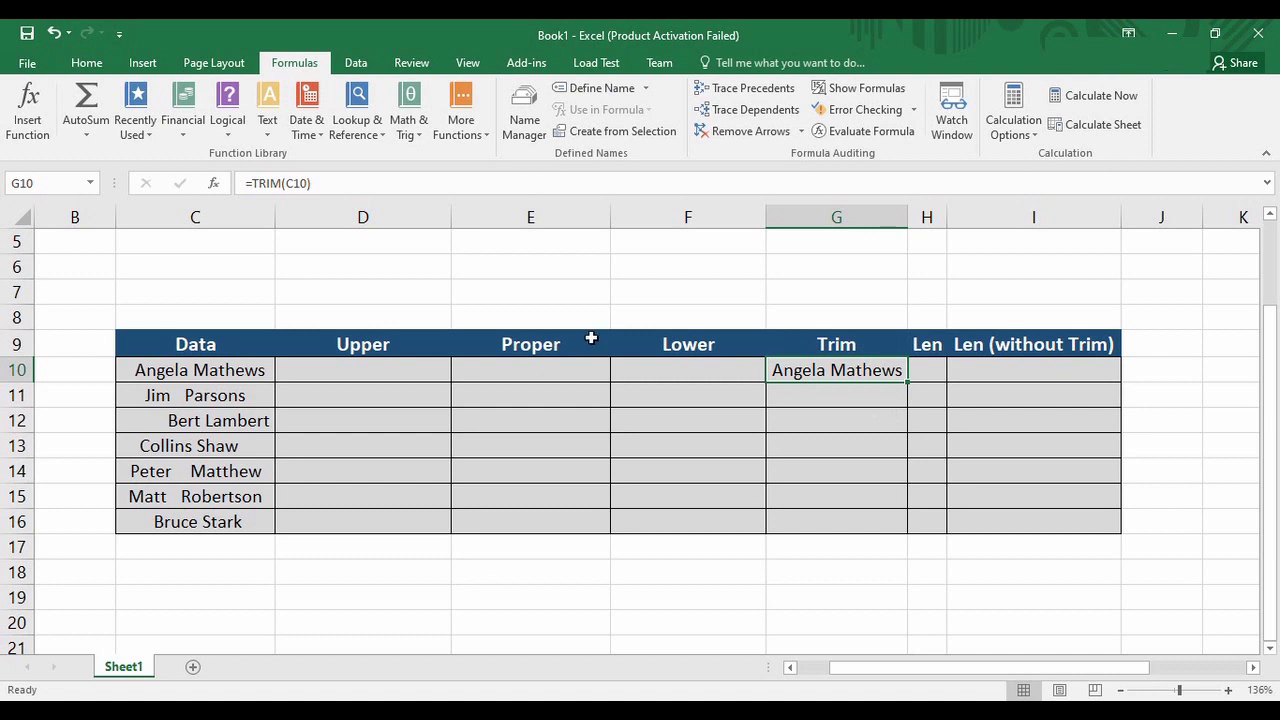
click(210, 397)
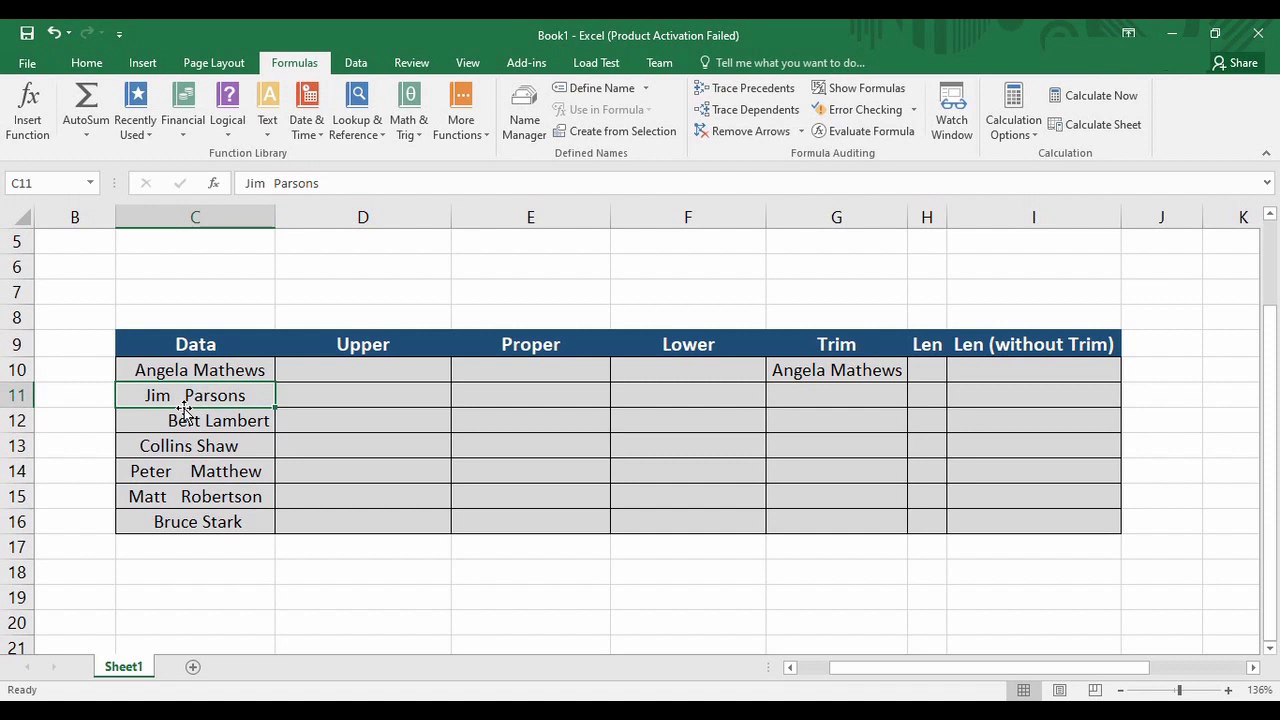
click(846, 374)
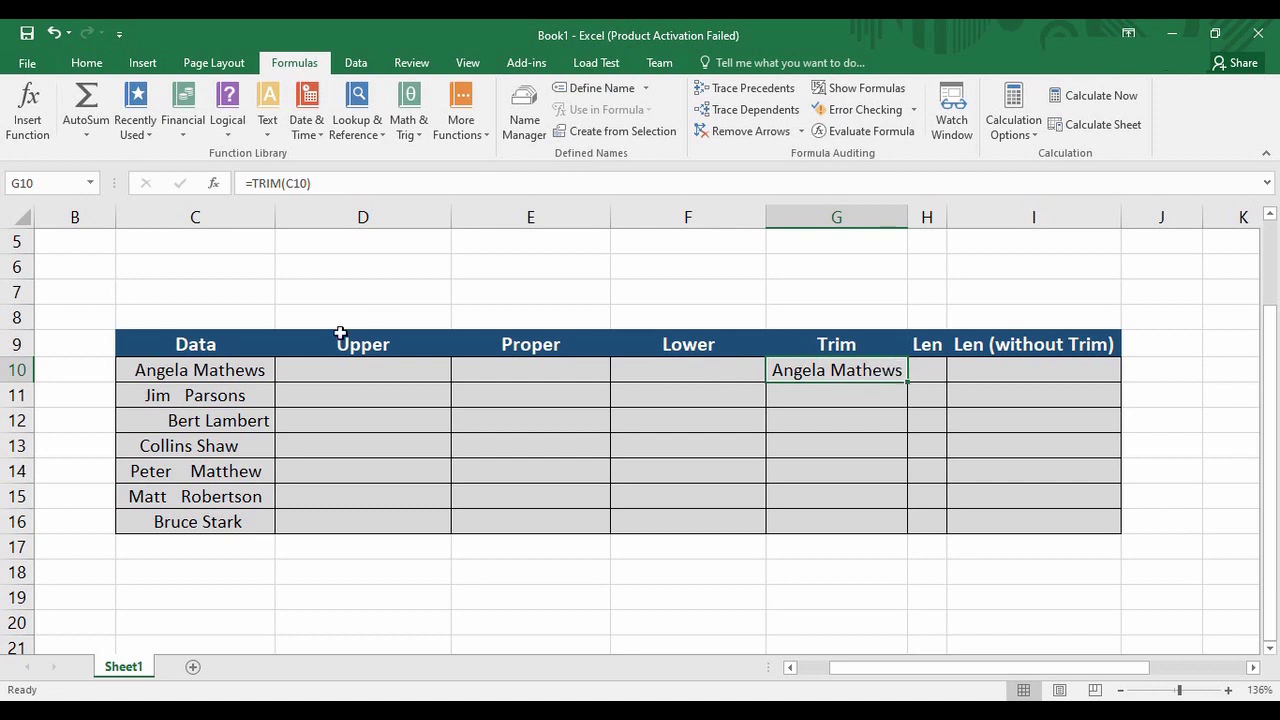
click(241, 378)
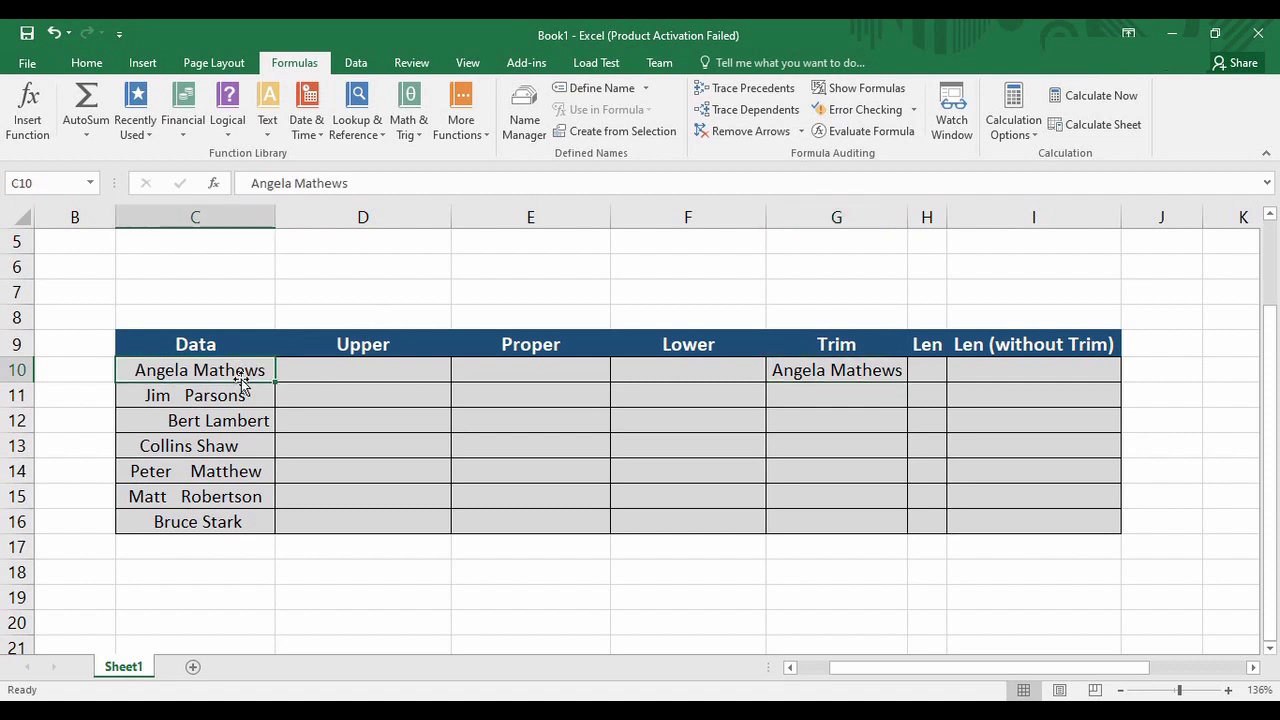
click(243, 396)
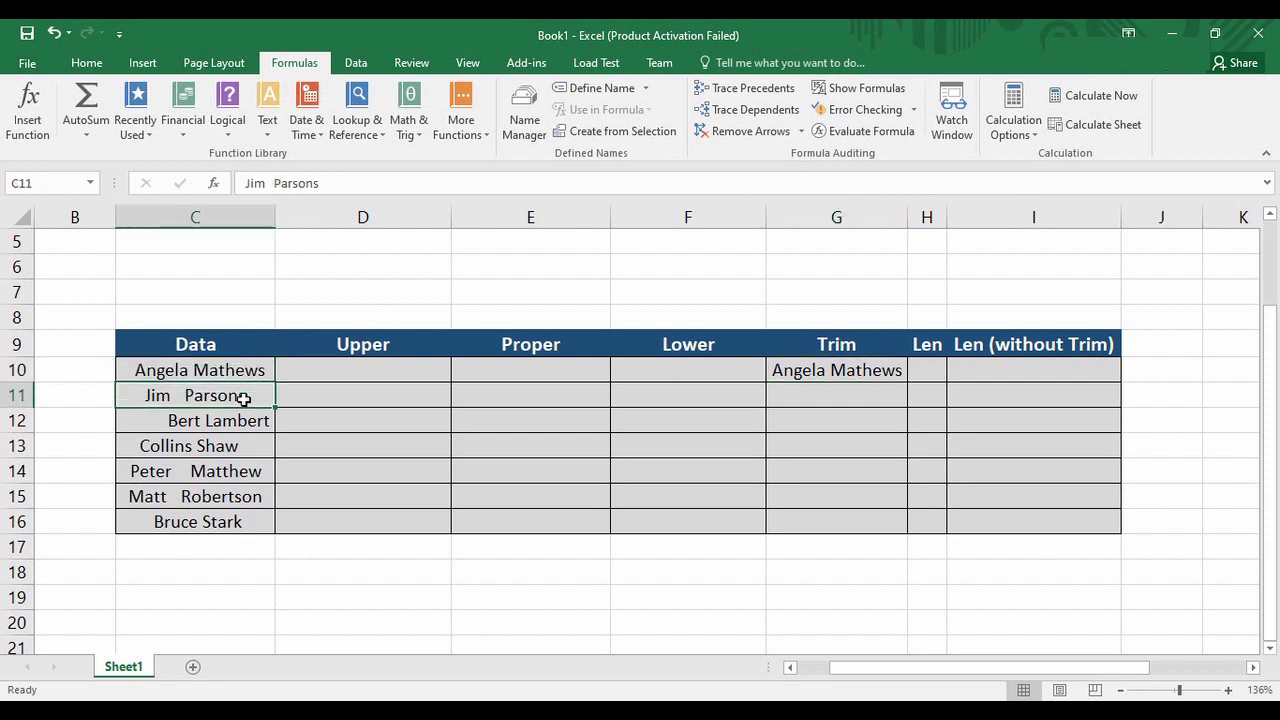
click(787, 376)
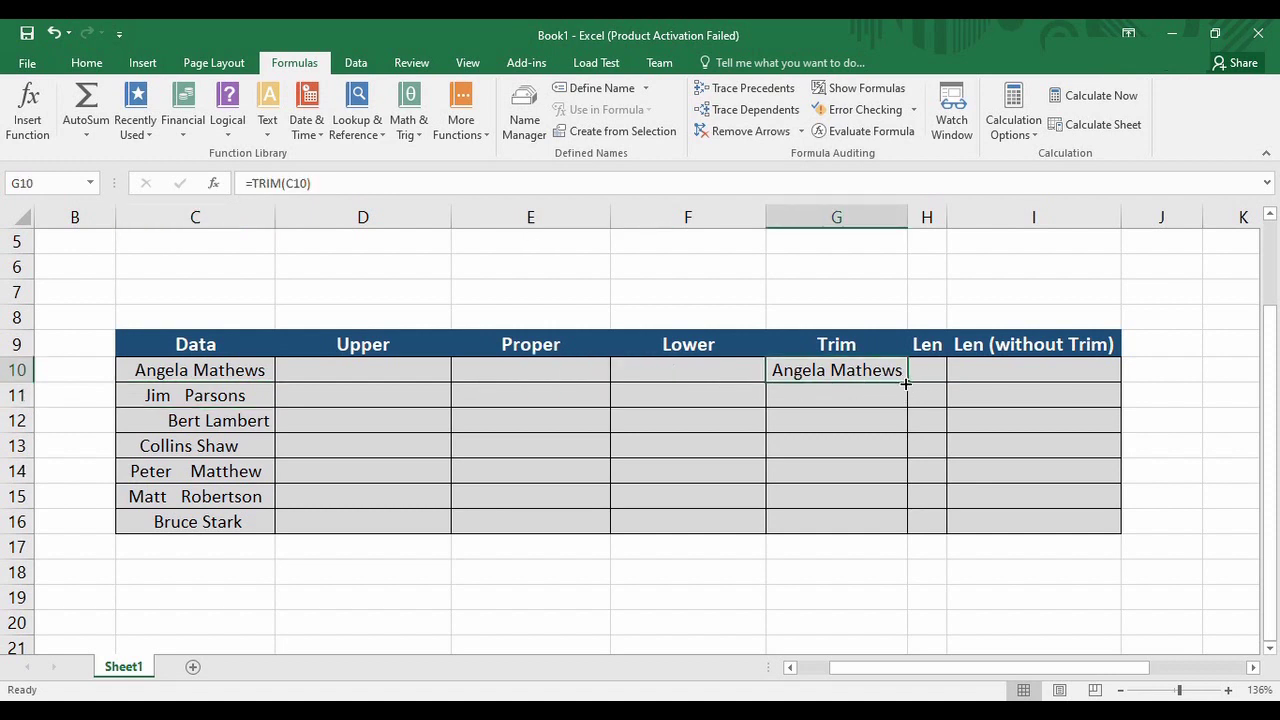
Copy the TRIM formula from G10 down through G16
drag(905, 383, 906, 532)
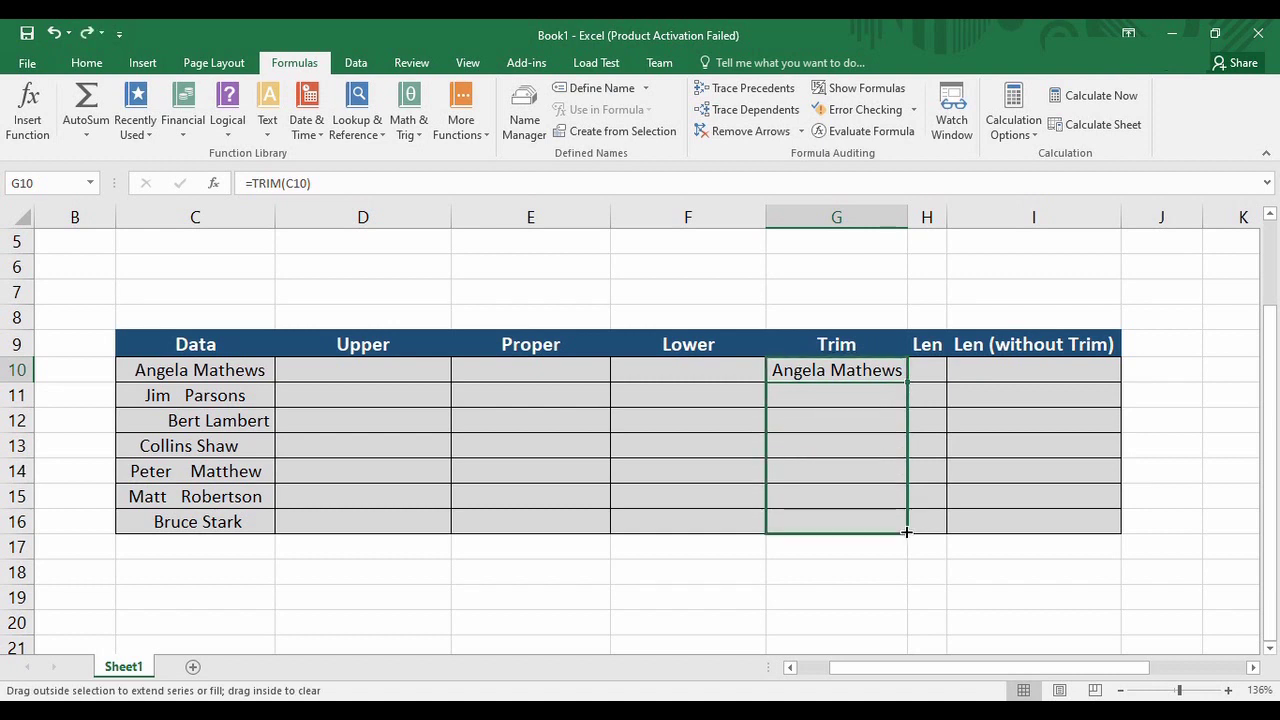
drag(906, 532, 906, 532)
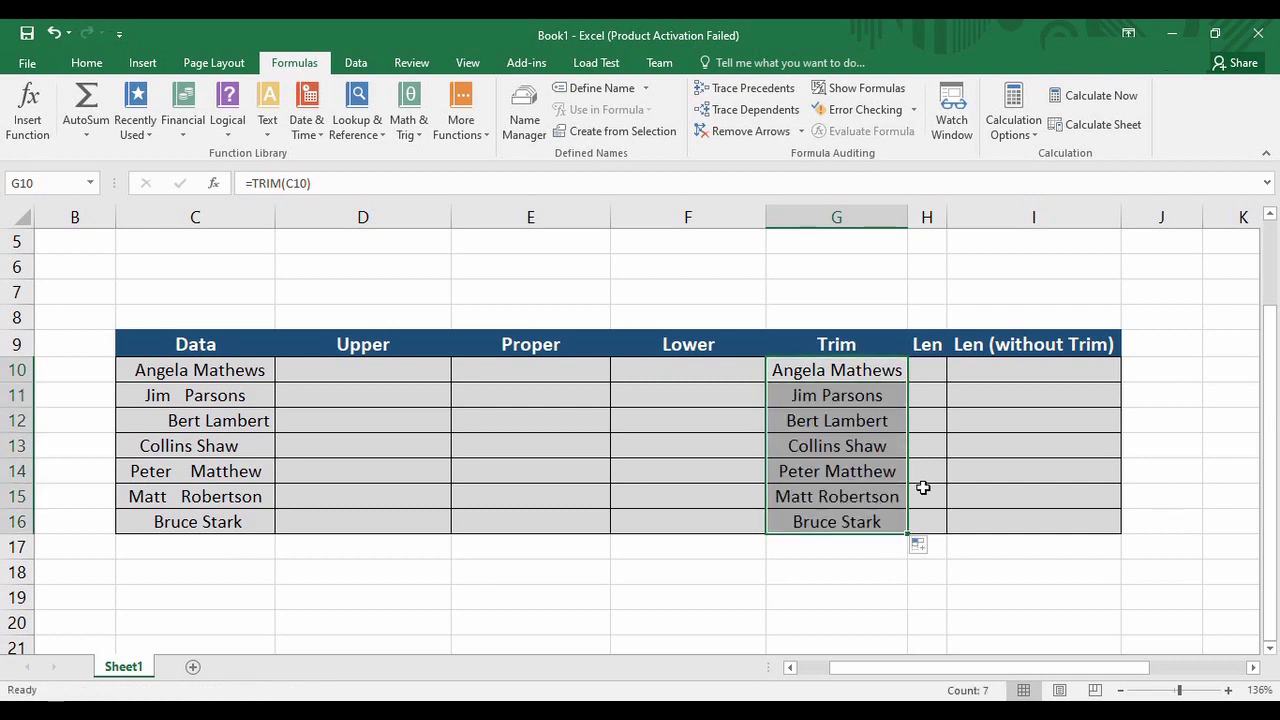
click(923, 487)
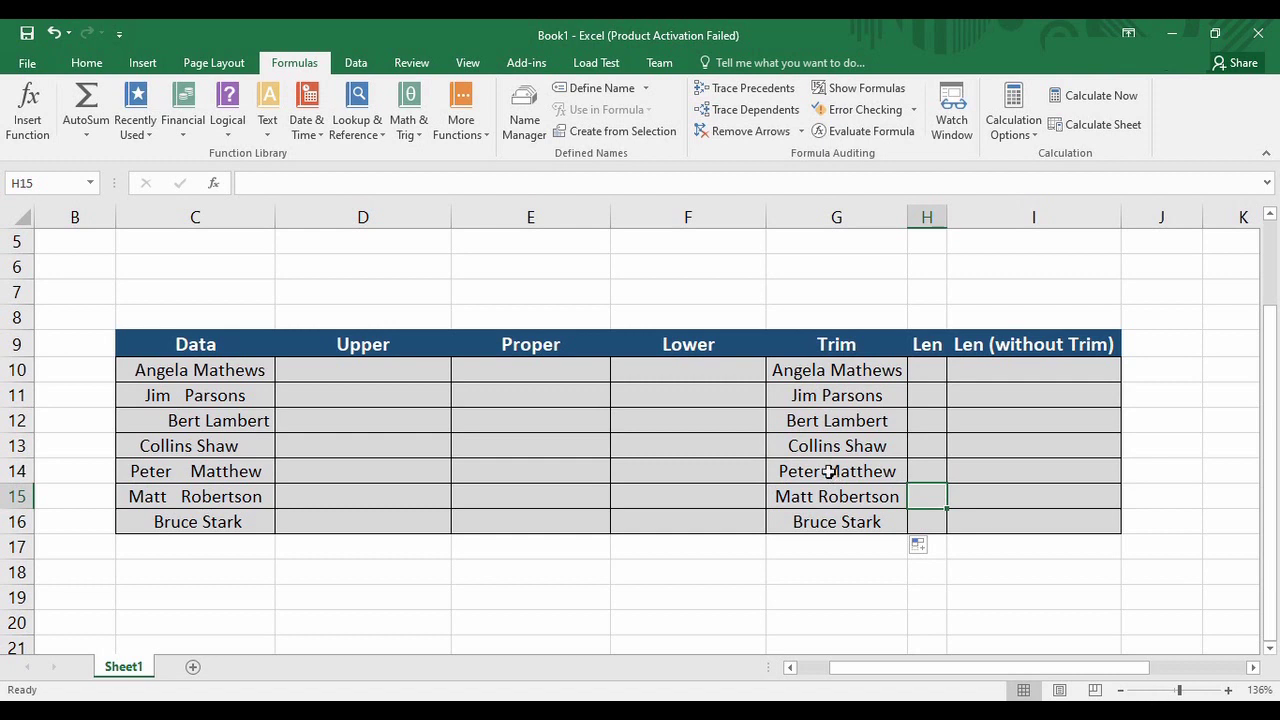
Select H10, the first cell of the Len column
click(930, 370)
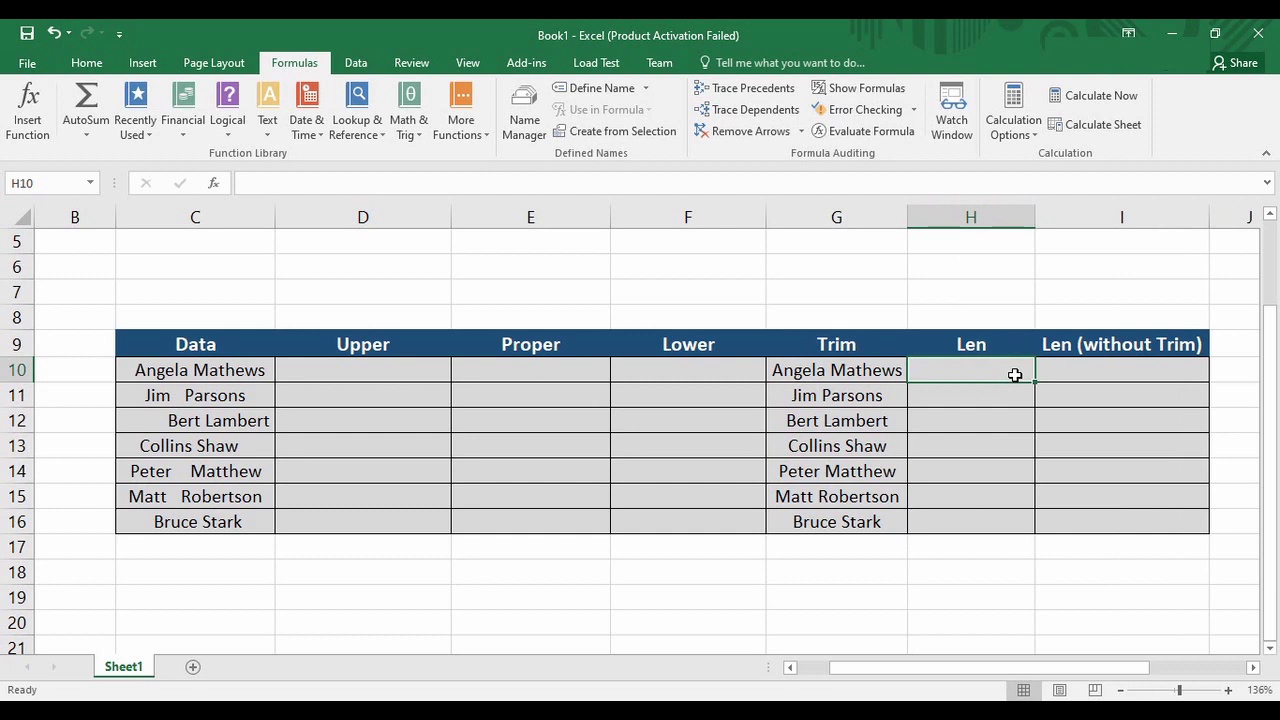
Enter =LEN(G10) in H10 and fill it to H16, giving 14, 11, 12, 12, 13, 14, 11
text(=)
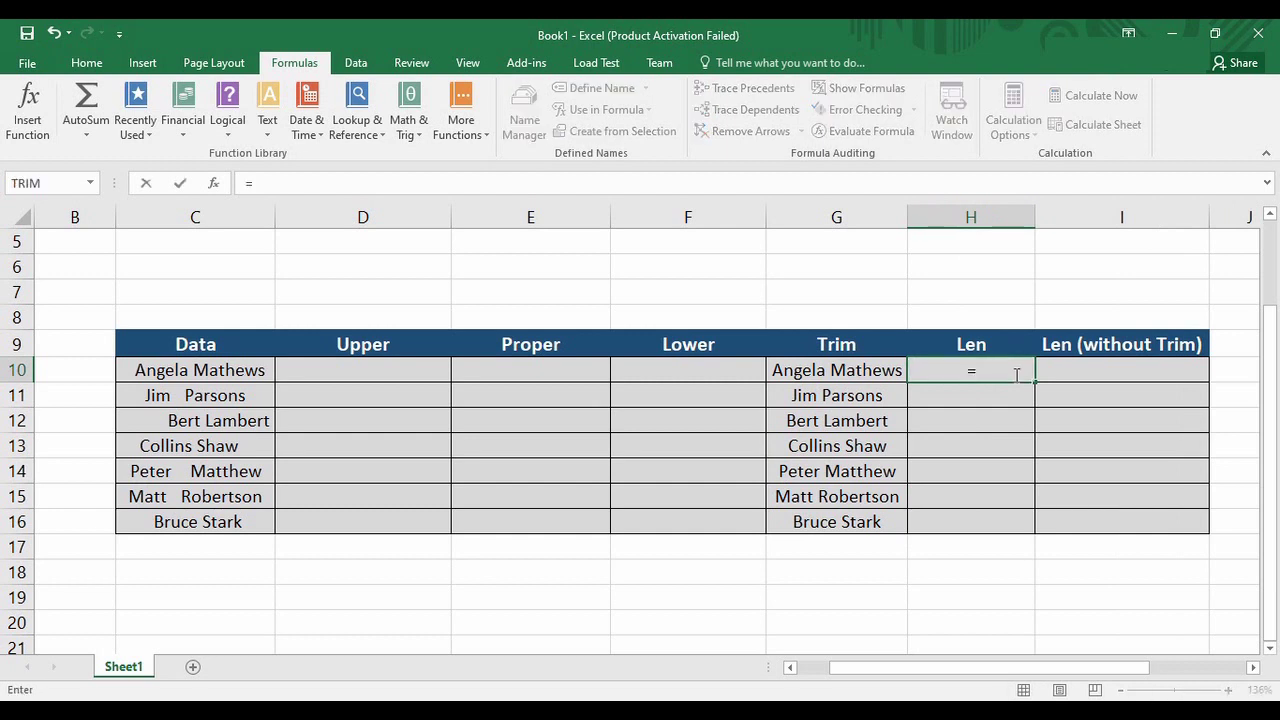
text(len)
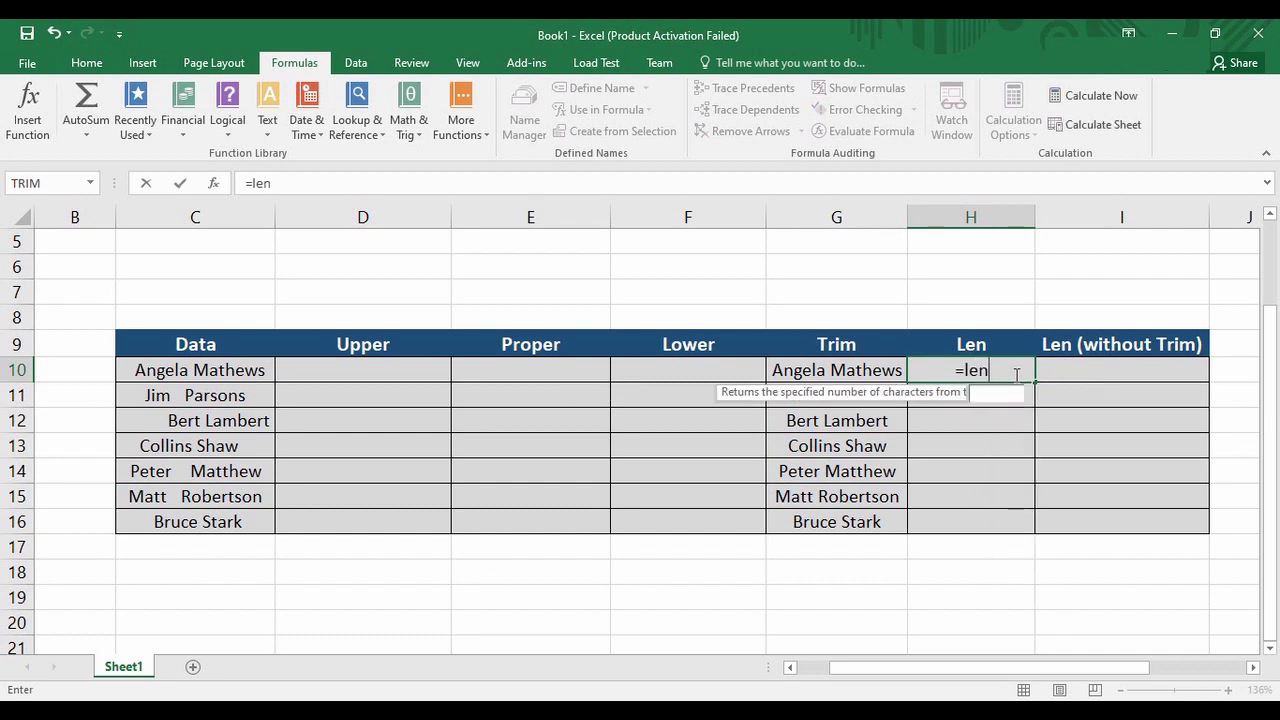
text(()
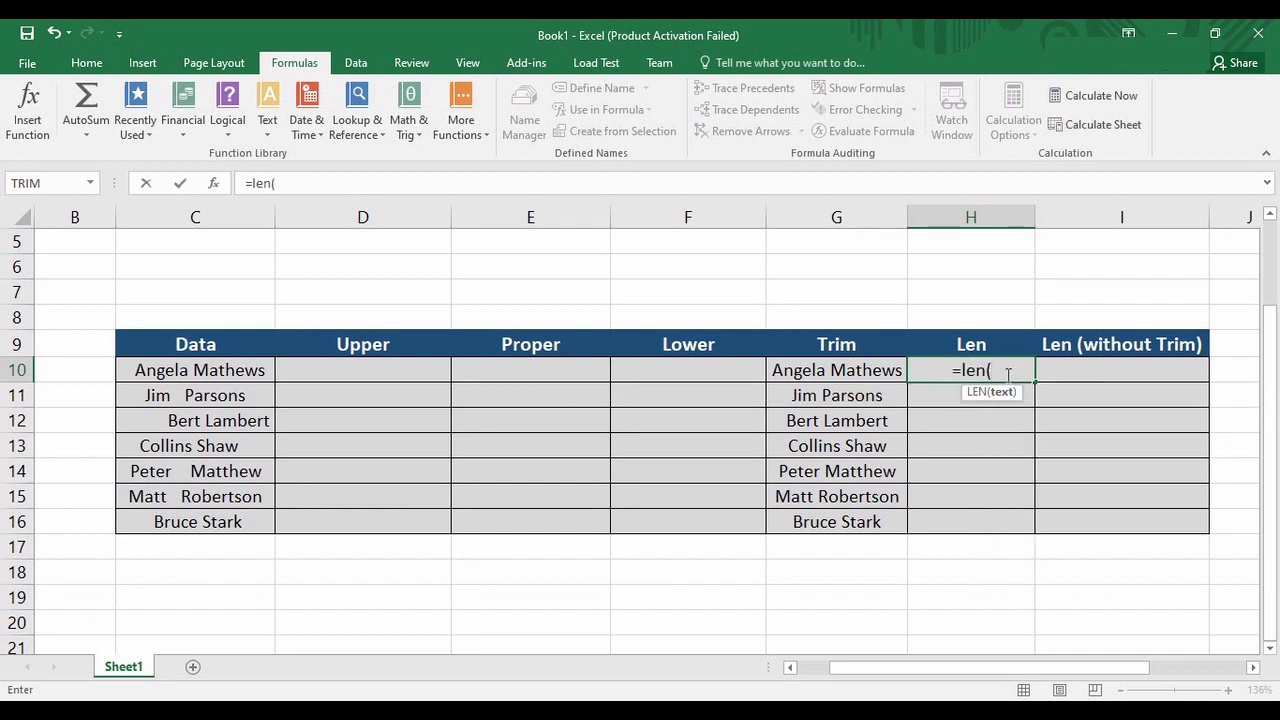
click(845, 371)
text())
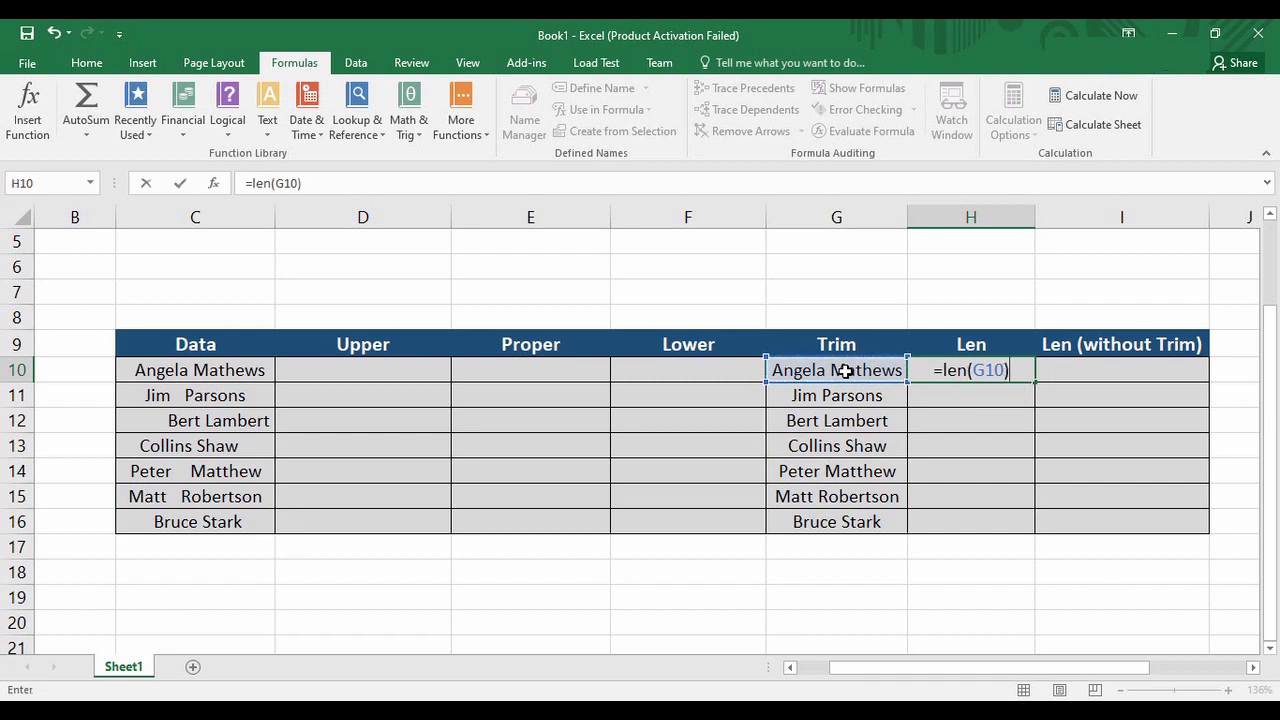
key(ctrl+Return)
key(Return)
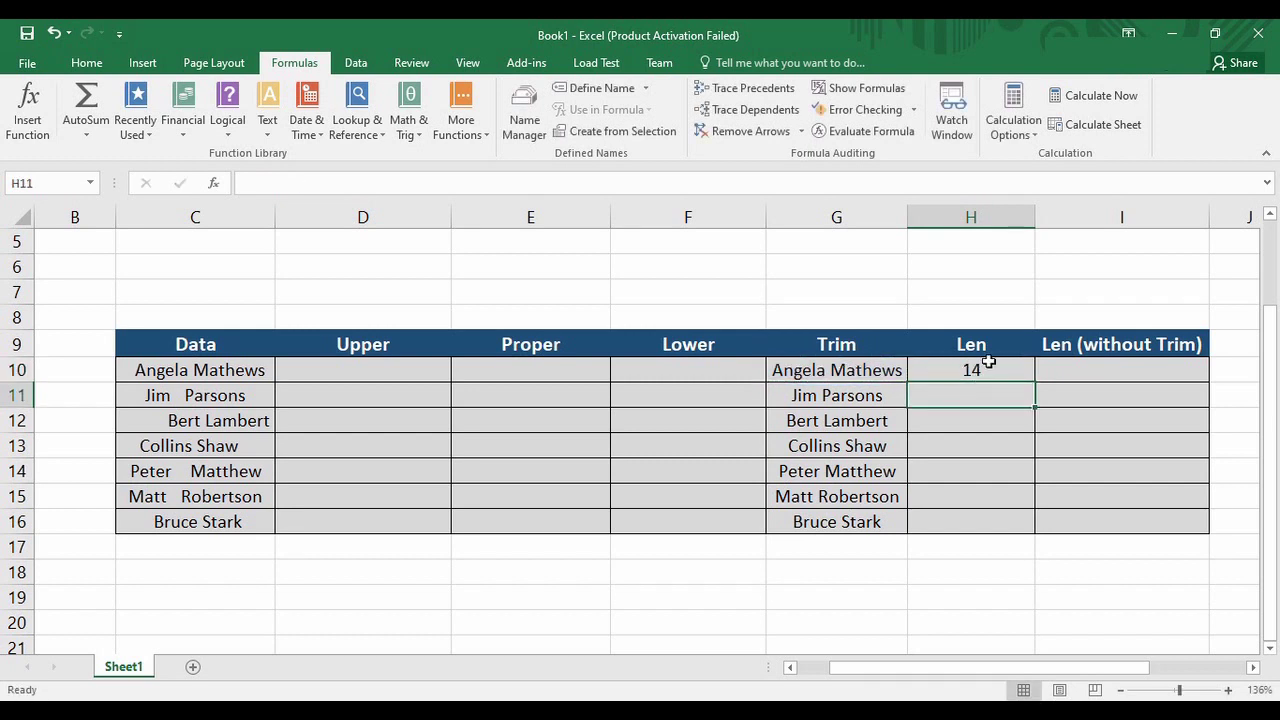
click(985, 368)
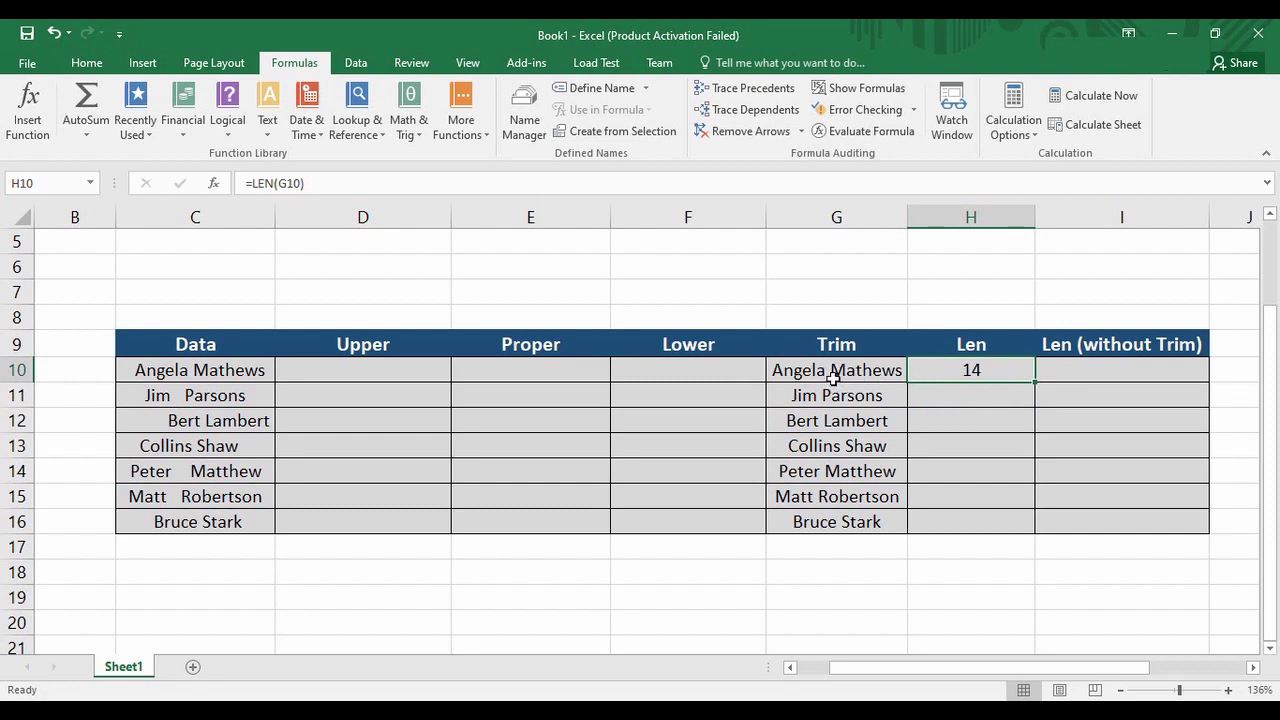
drag(1034, 381, 1027, 538)
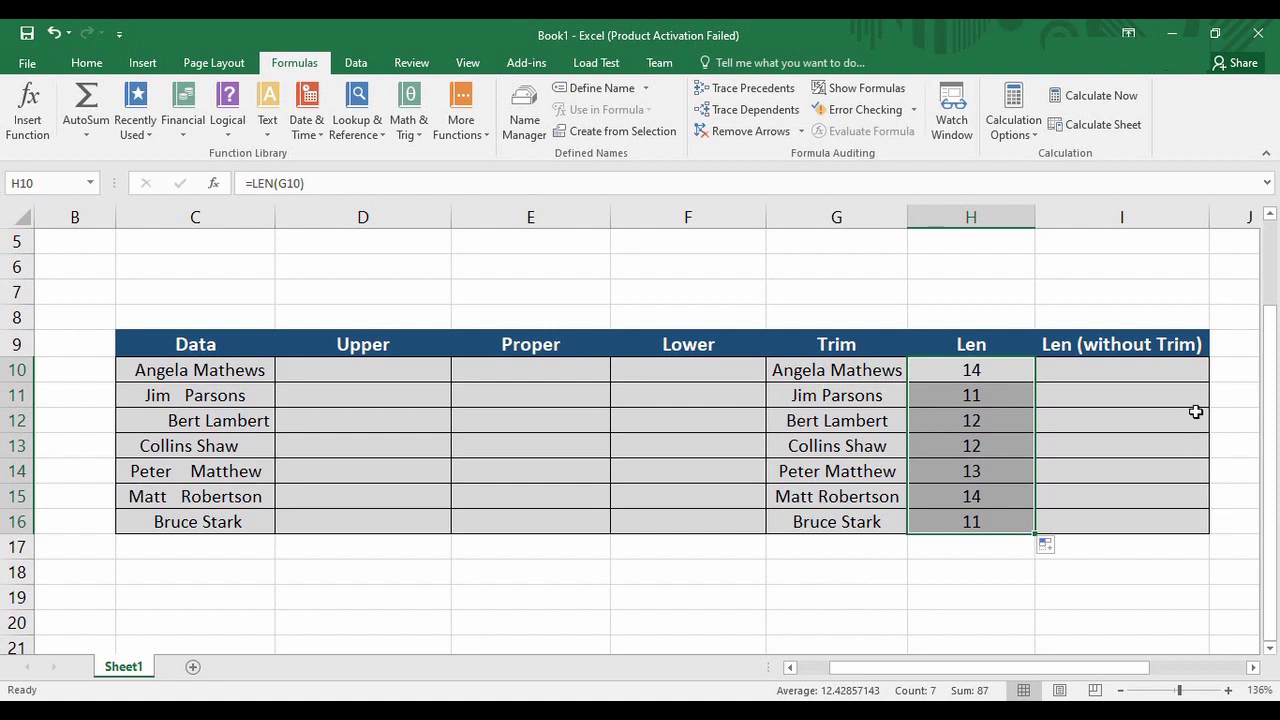
click(1154, 375)
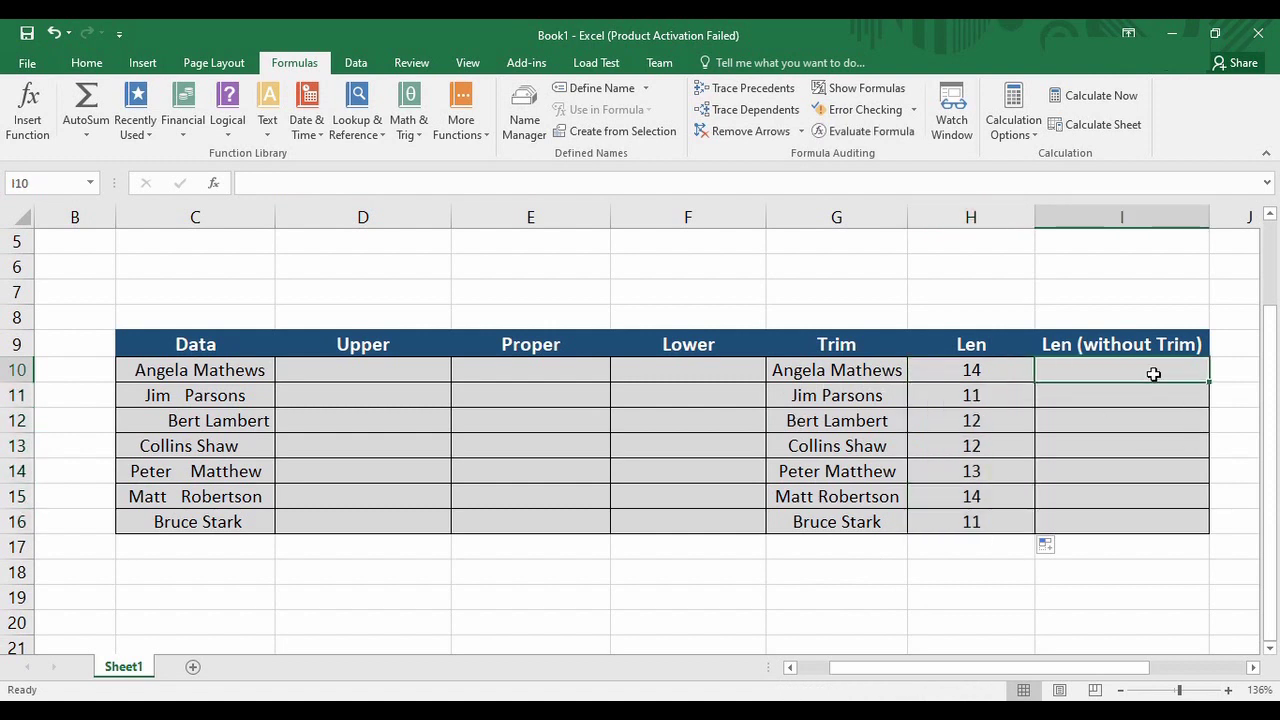
Enter =LEN(C10) in I10 and fill it to I16, giving 16, 13, 22, 15, 16, 16, 18
text(=len()
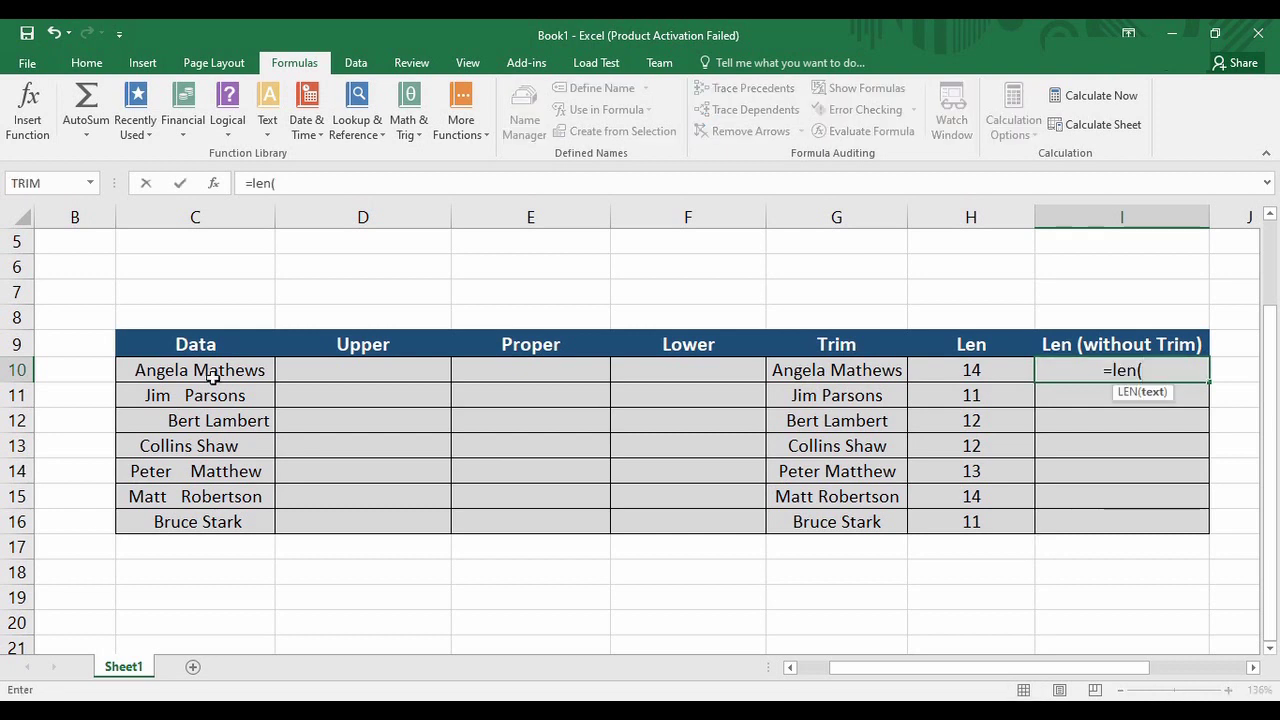
click(213, 375)
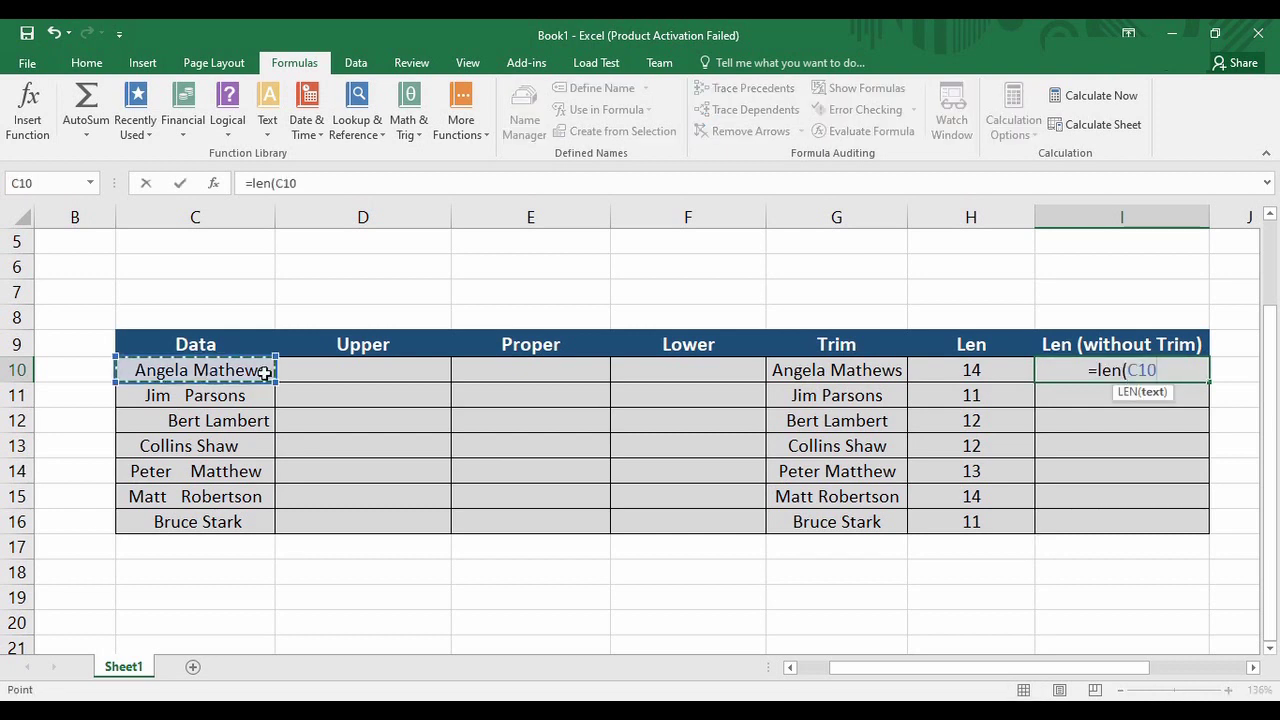
text())
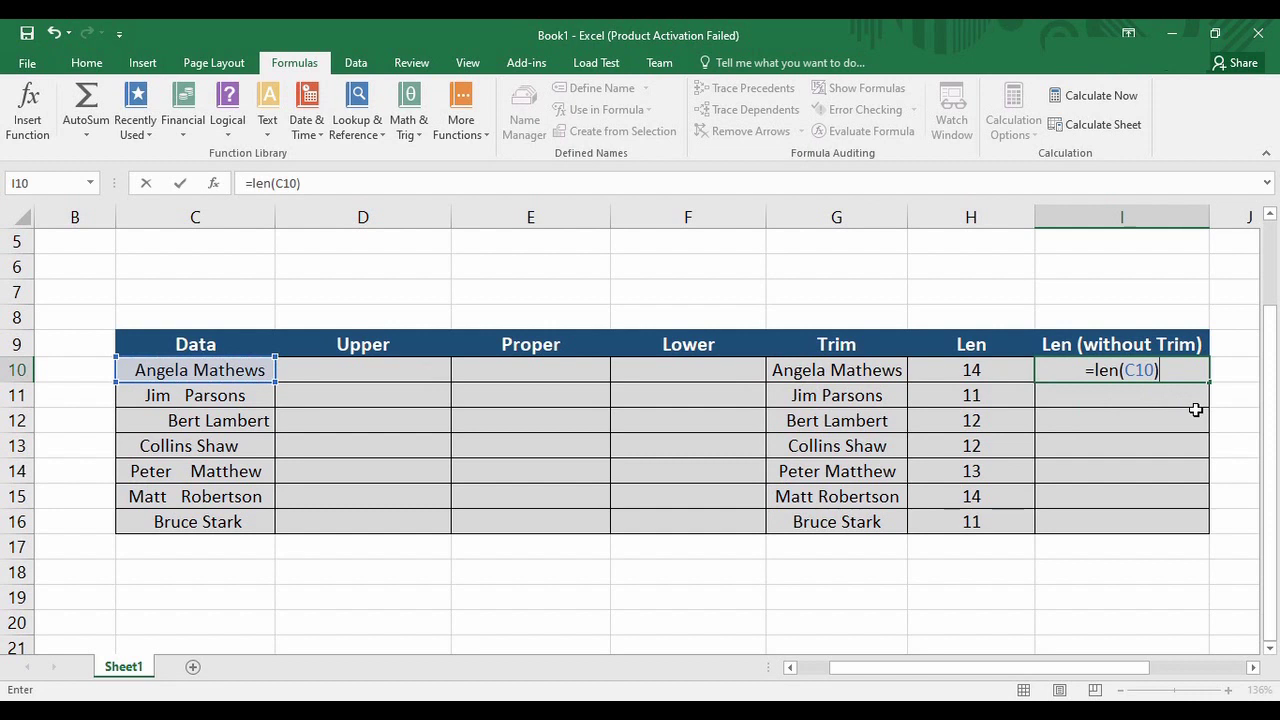
key(Return)
click(1180, 373)
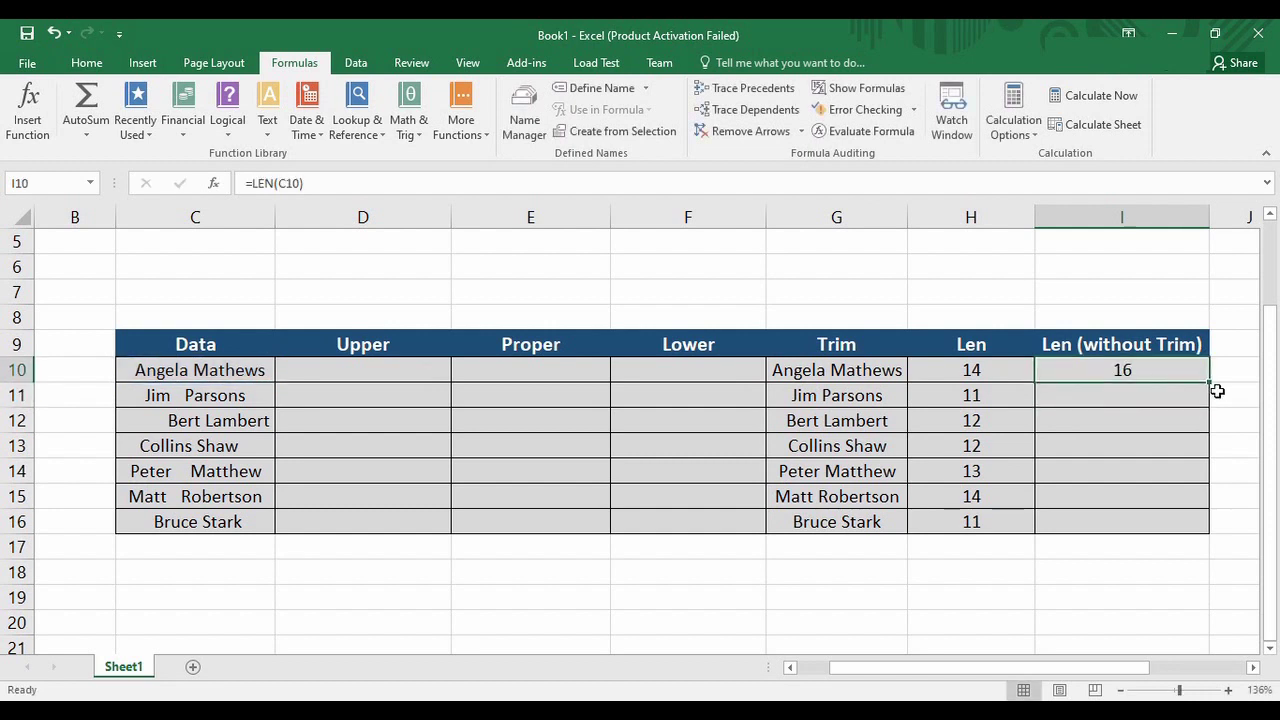
drag(1217, 391, 1187, 567)
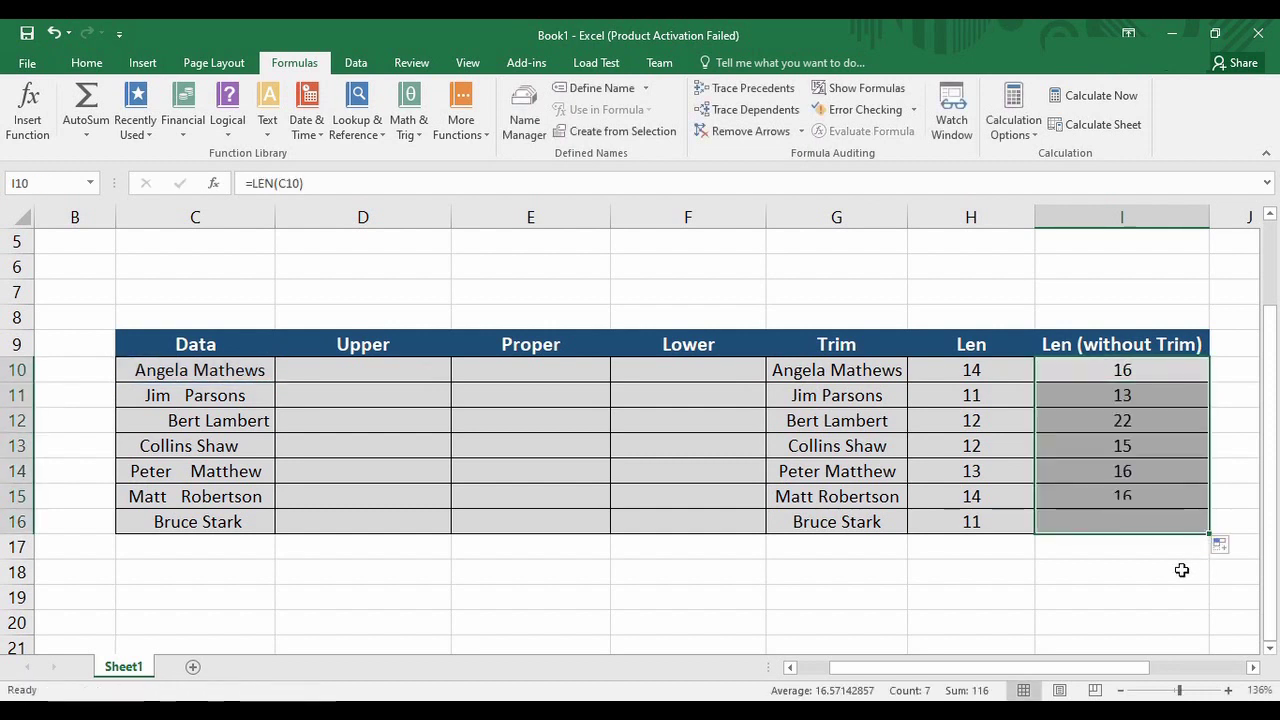
click(1176, 570)
click(1135, 395)
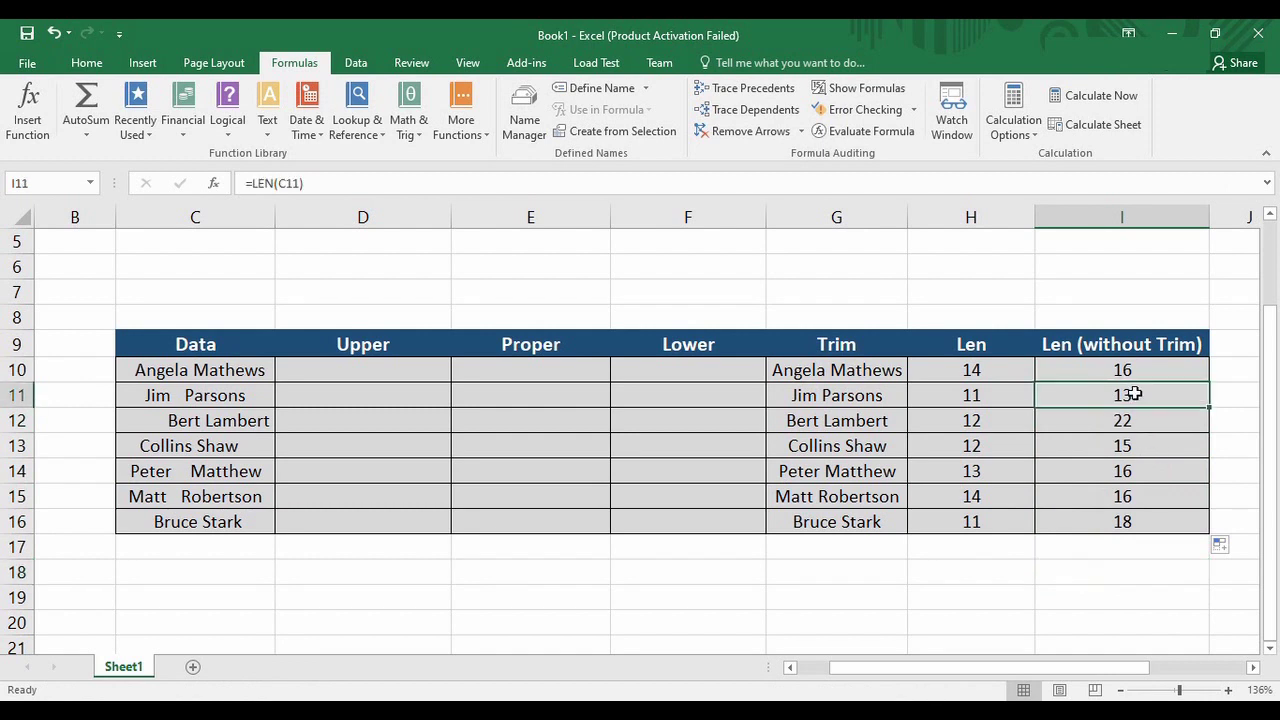
click(1136, 372)
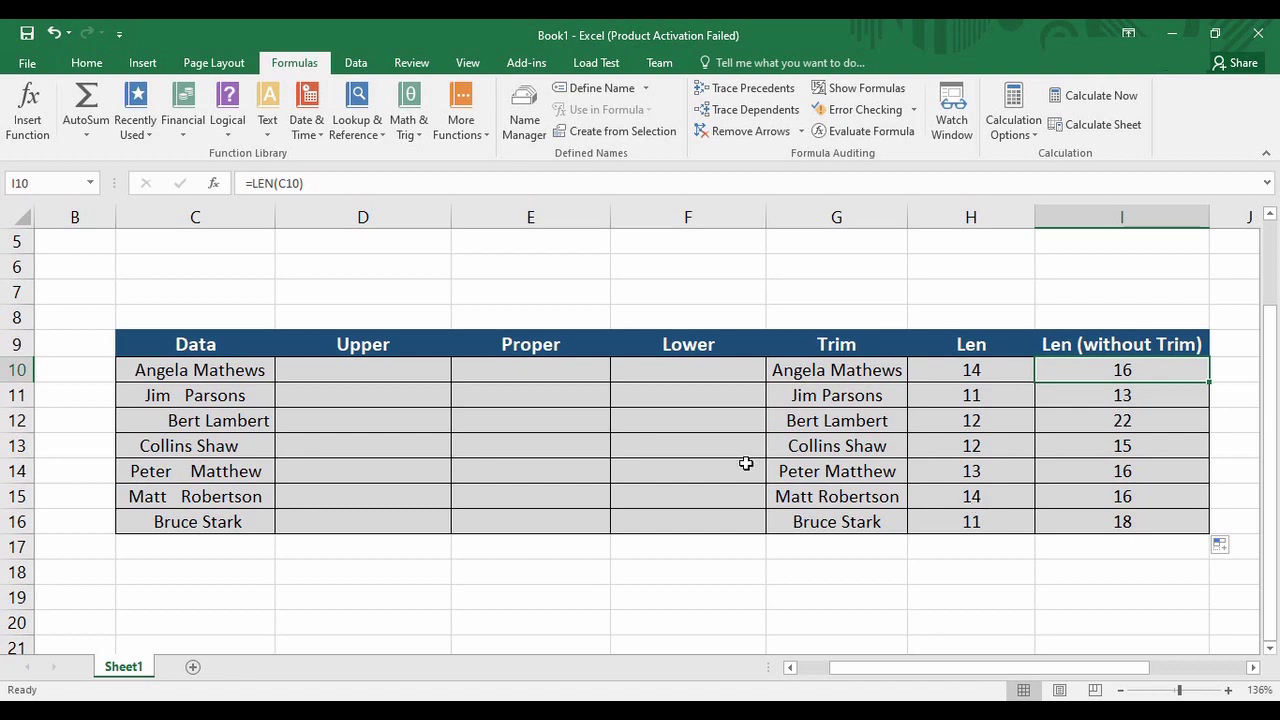
Enter =UPPER(C10) in D10 and fill it down to D16
click(385, 372)
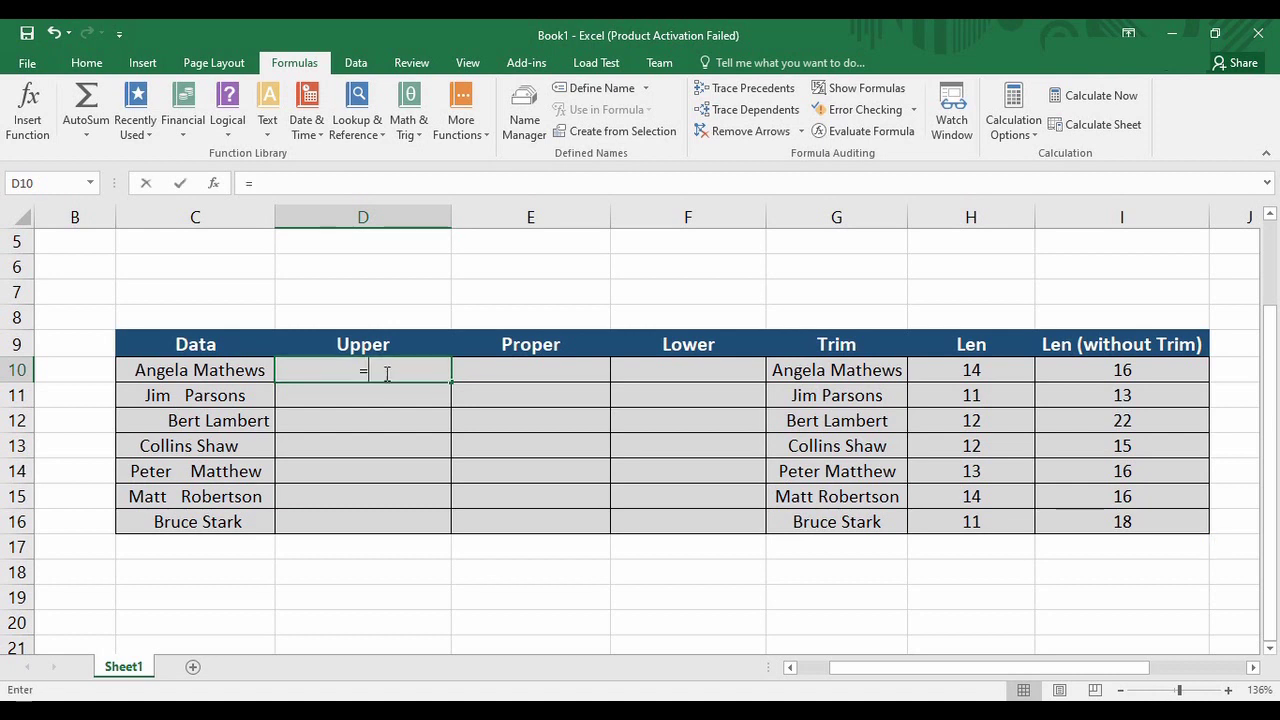
text(=upper()
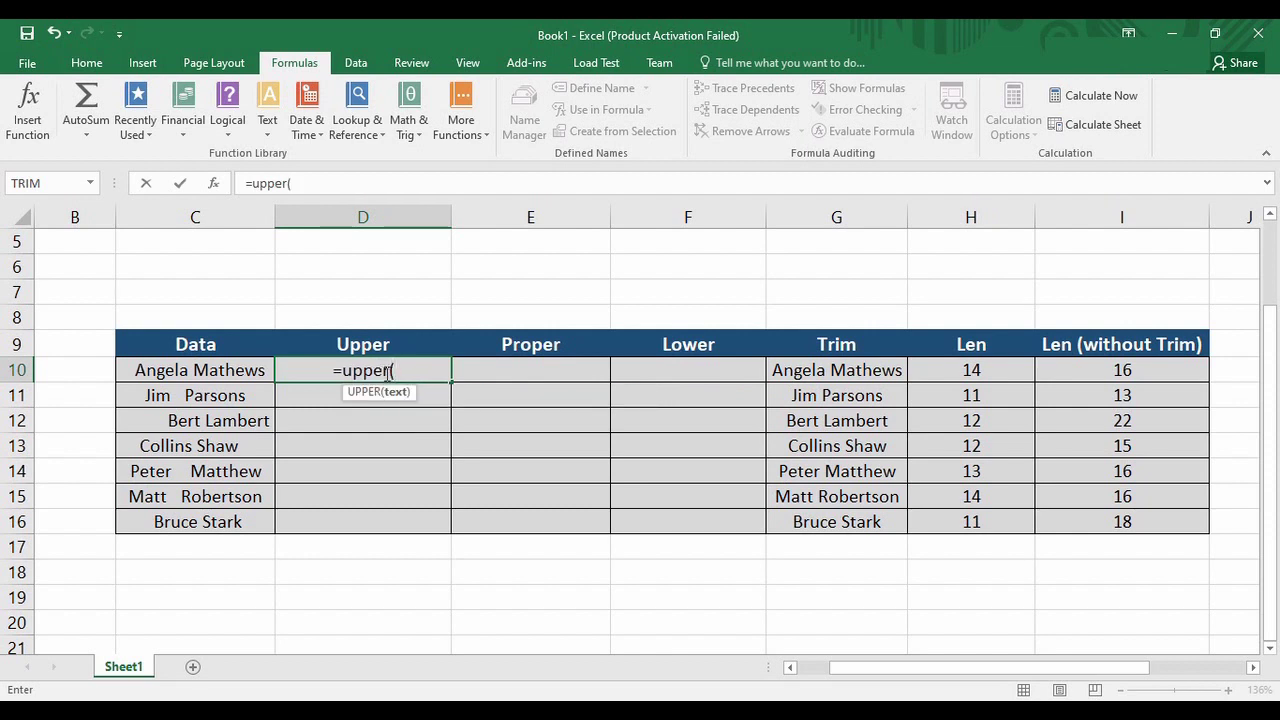
click(189, 370)
text())
key(Return)
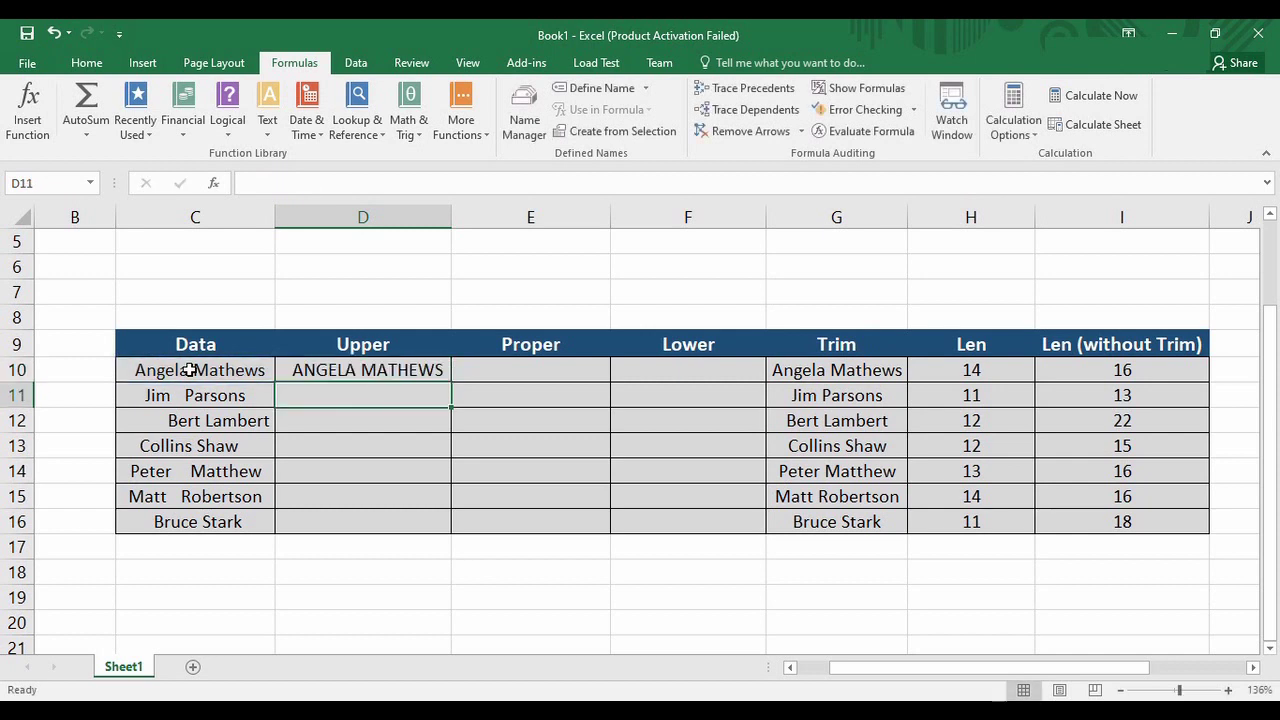
click(398, 369)
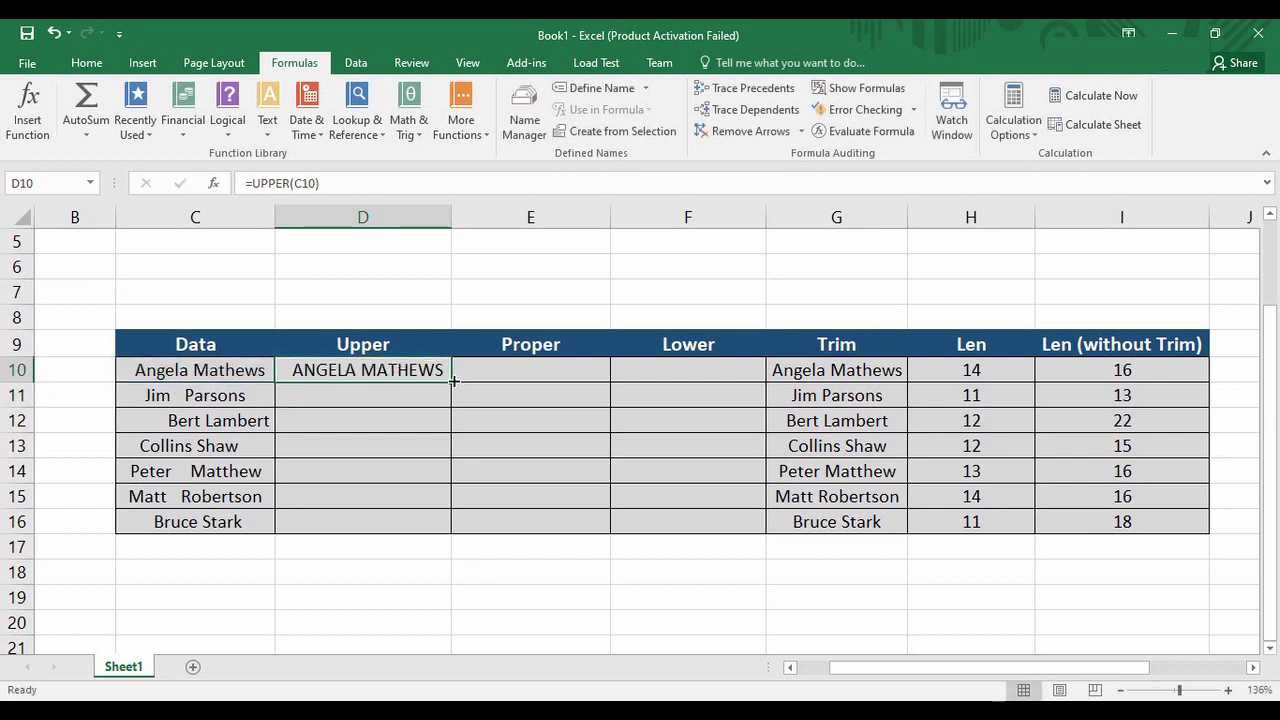
drag(454, 380, 443, 535)
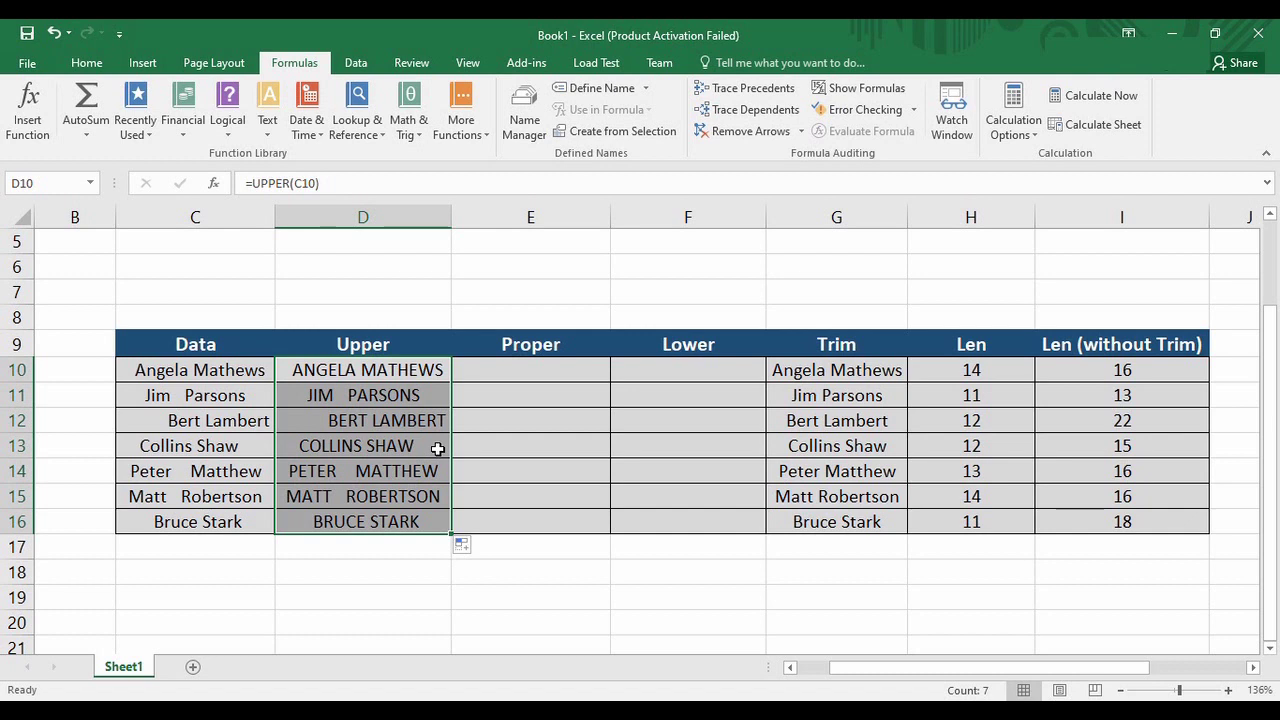
Enter =LOWER(G10) in F10 and fill it down to F16
click(643, 377)
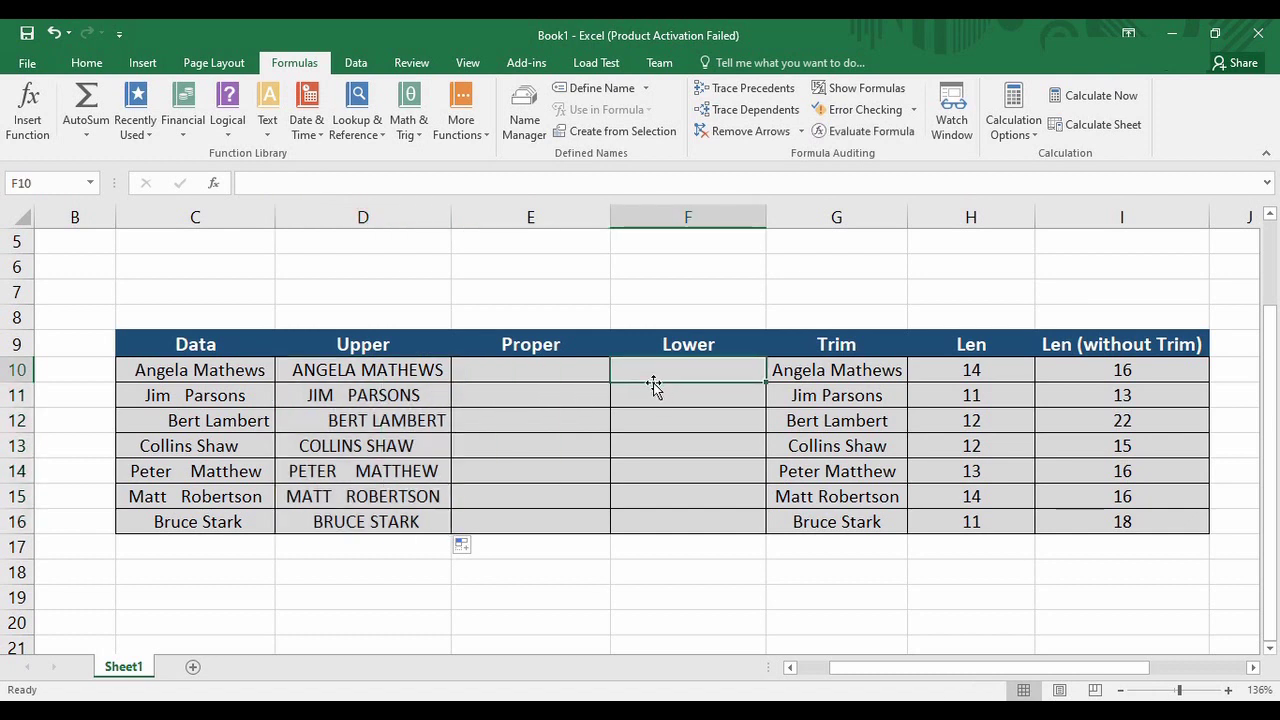
text(=l)
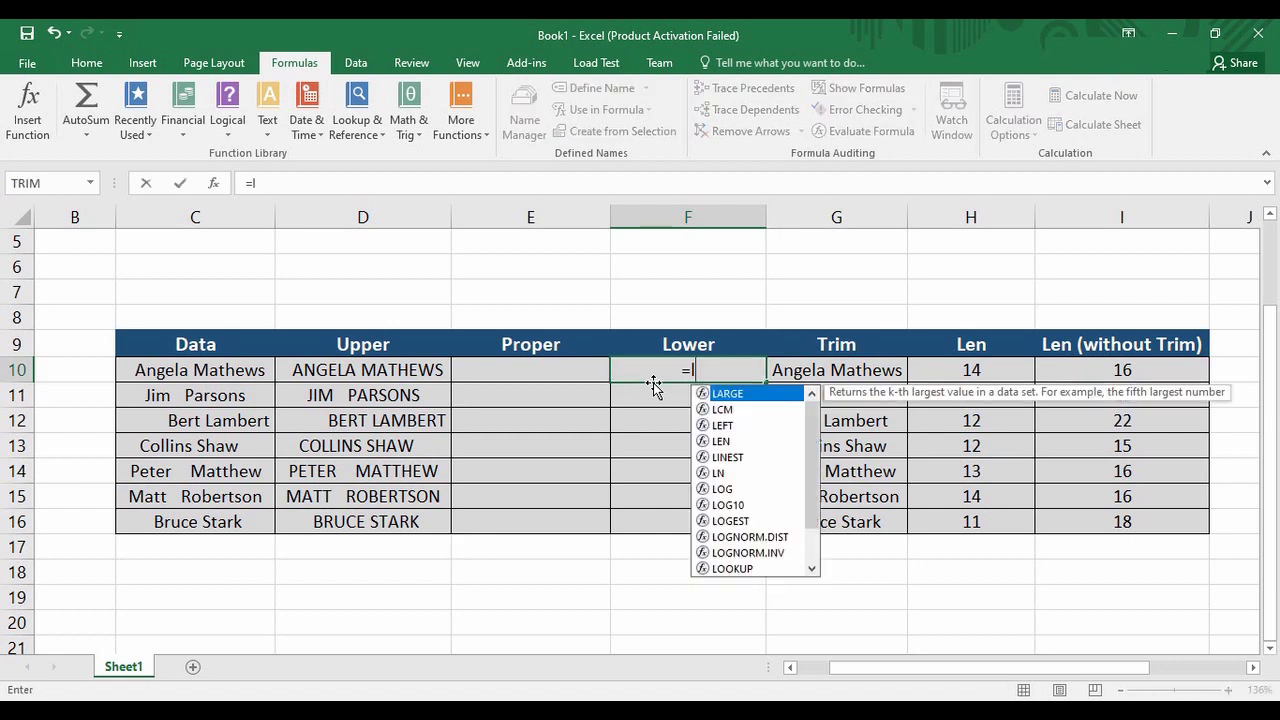
text(ower()
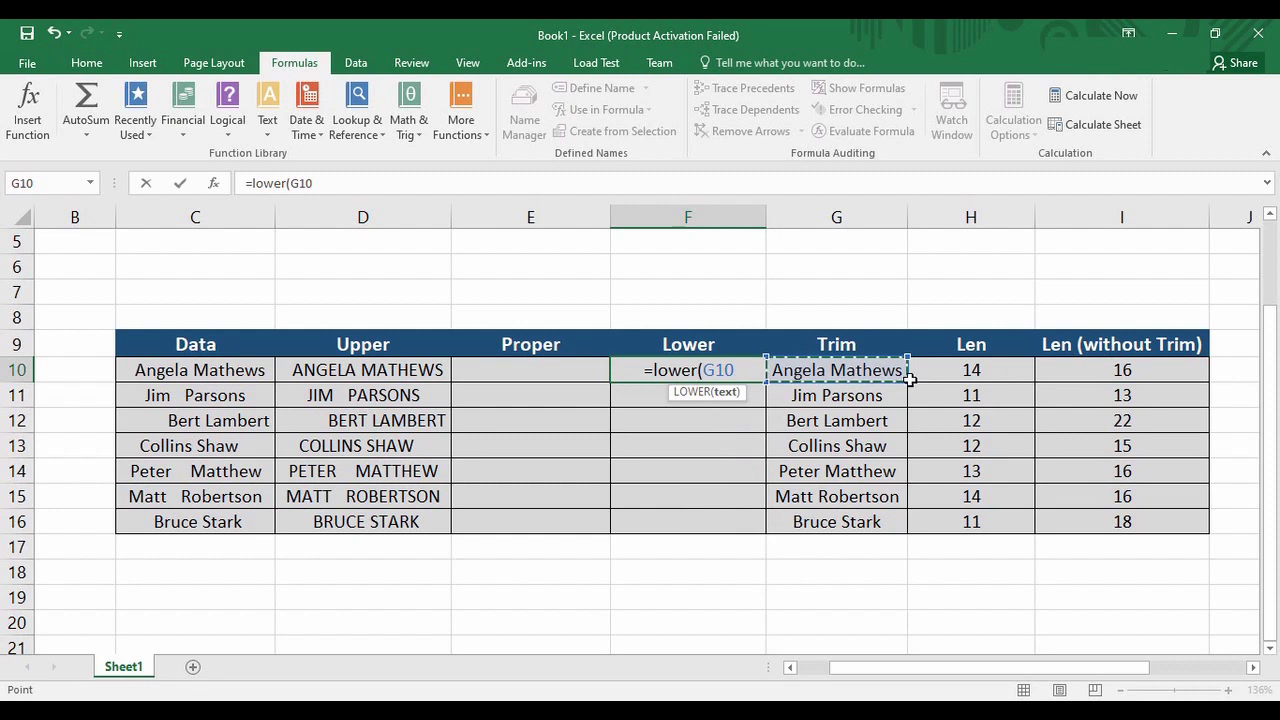
text())
key(Return)
click(674, 378)
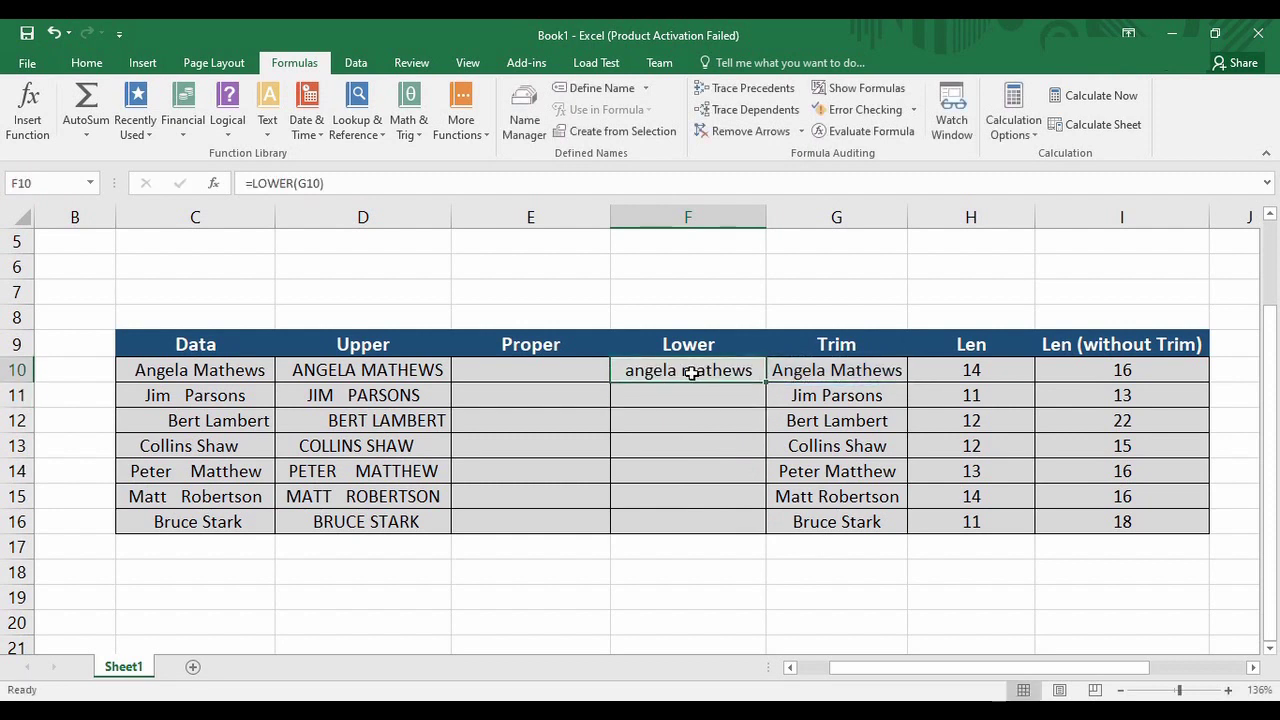
drag(767, 384, 768, 527)
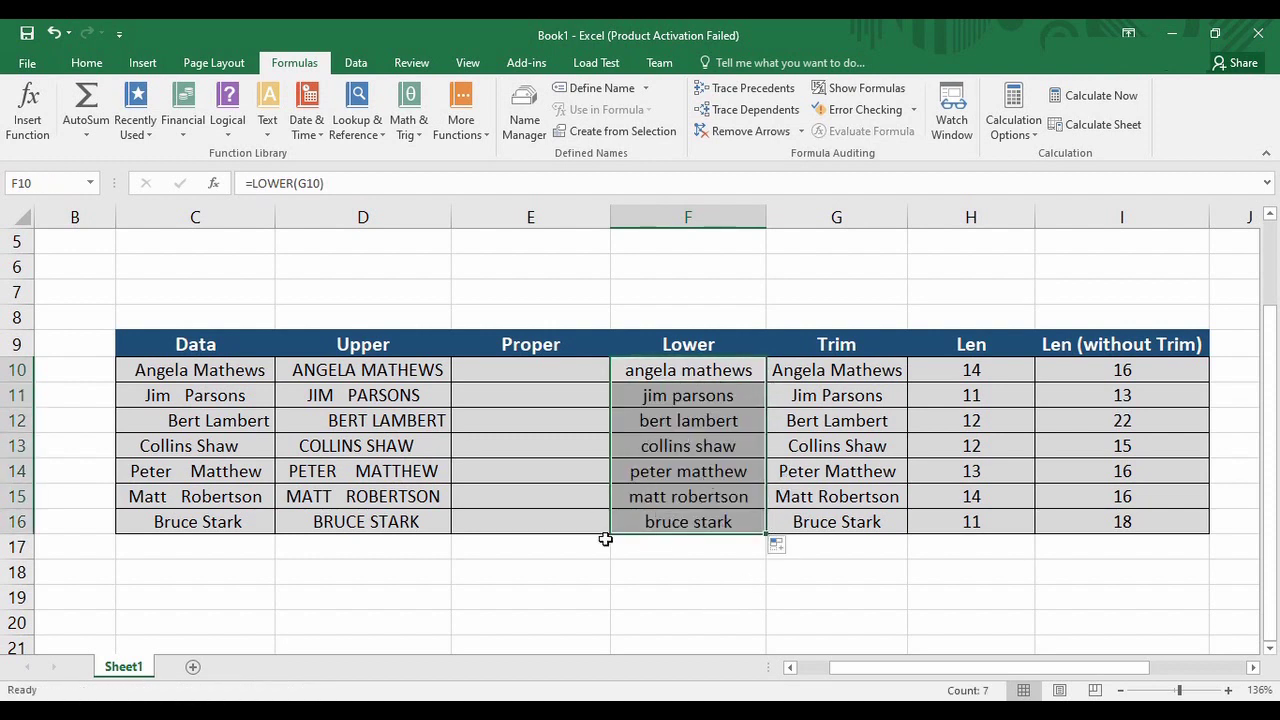
click(577, 372)
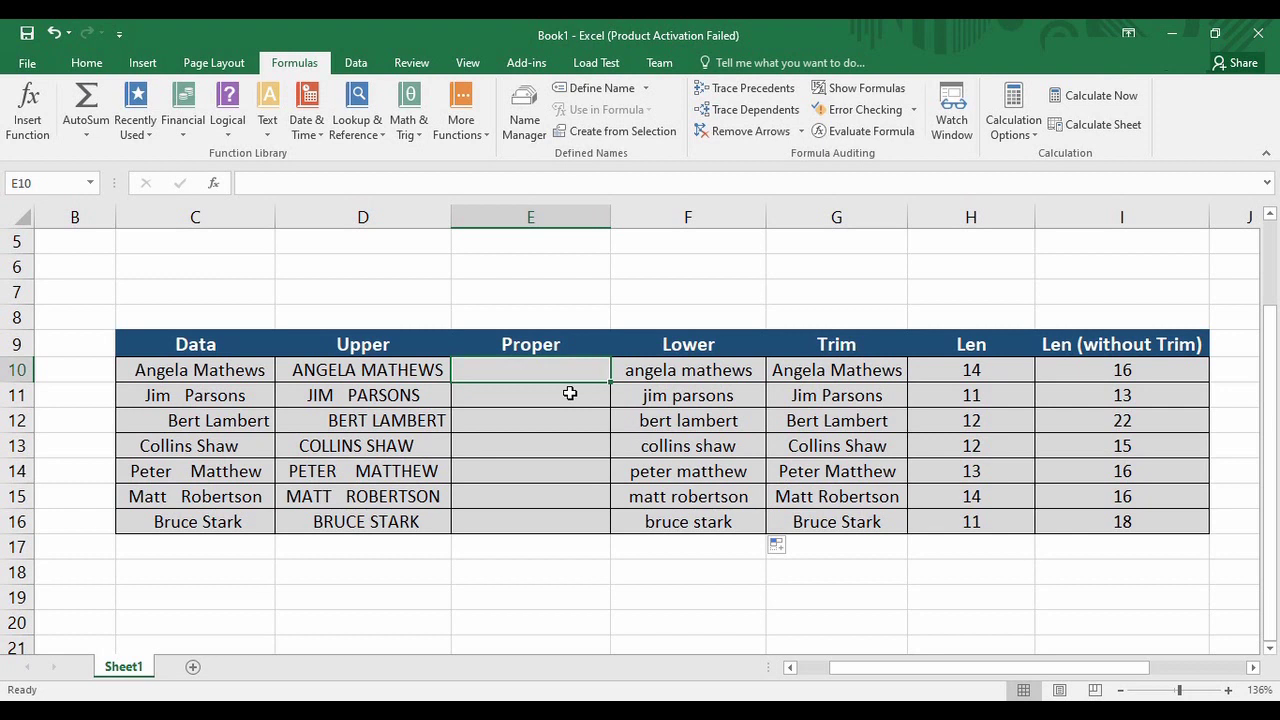
Enter =PROPER(F10) in E10 and fill it down to E16
text(=)
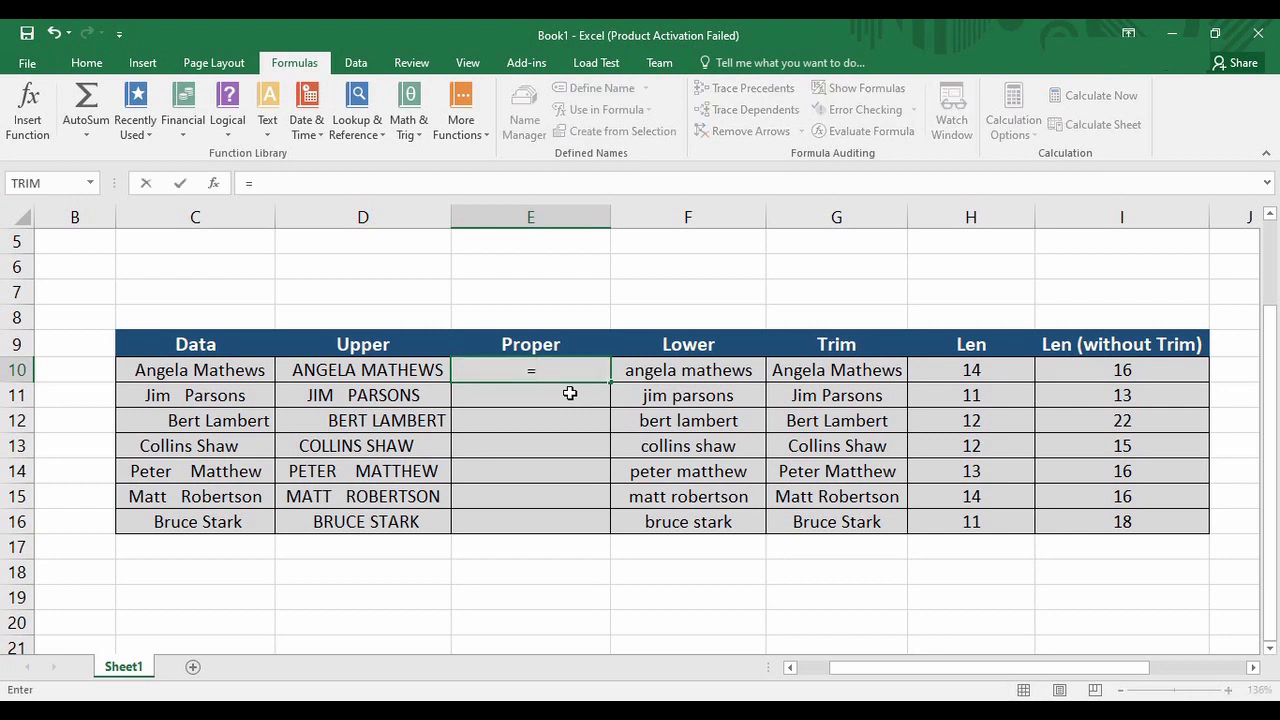
text(proper)
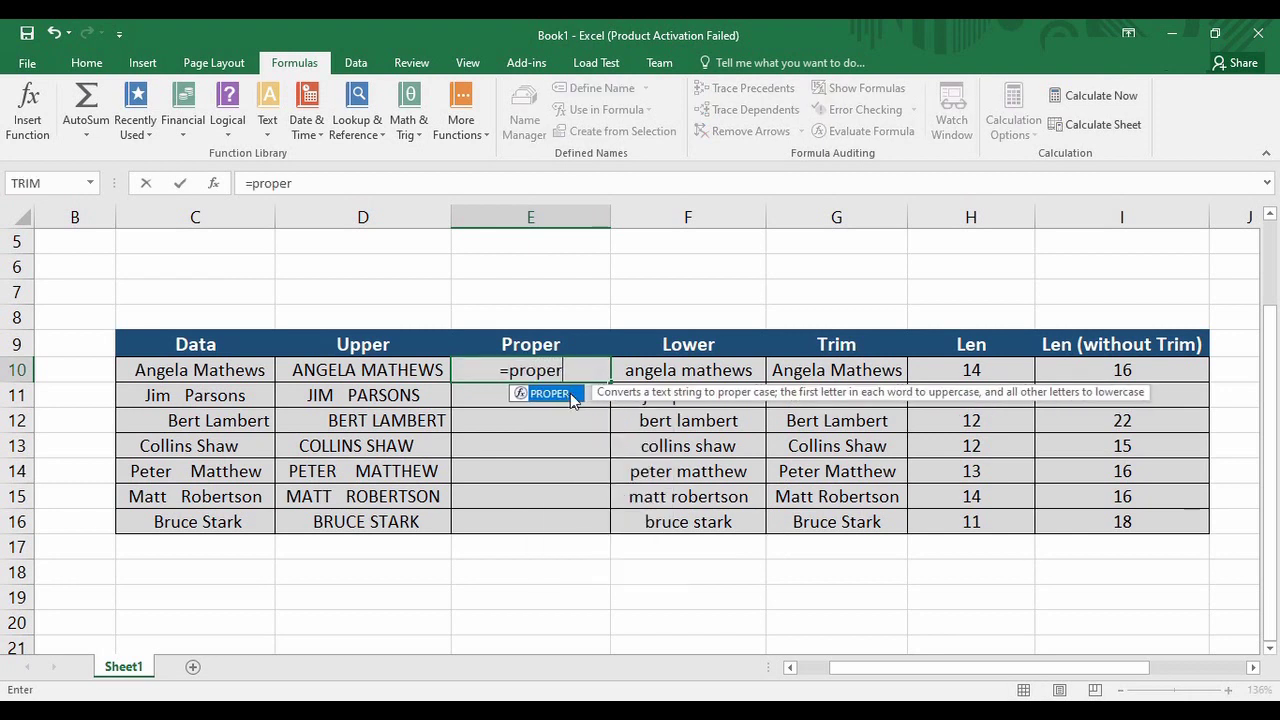
text(()
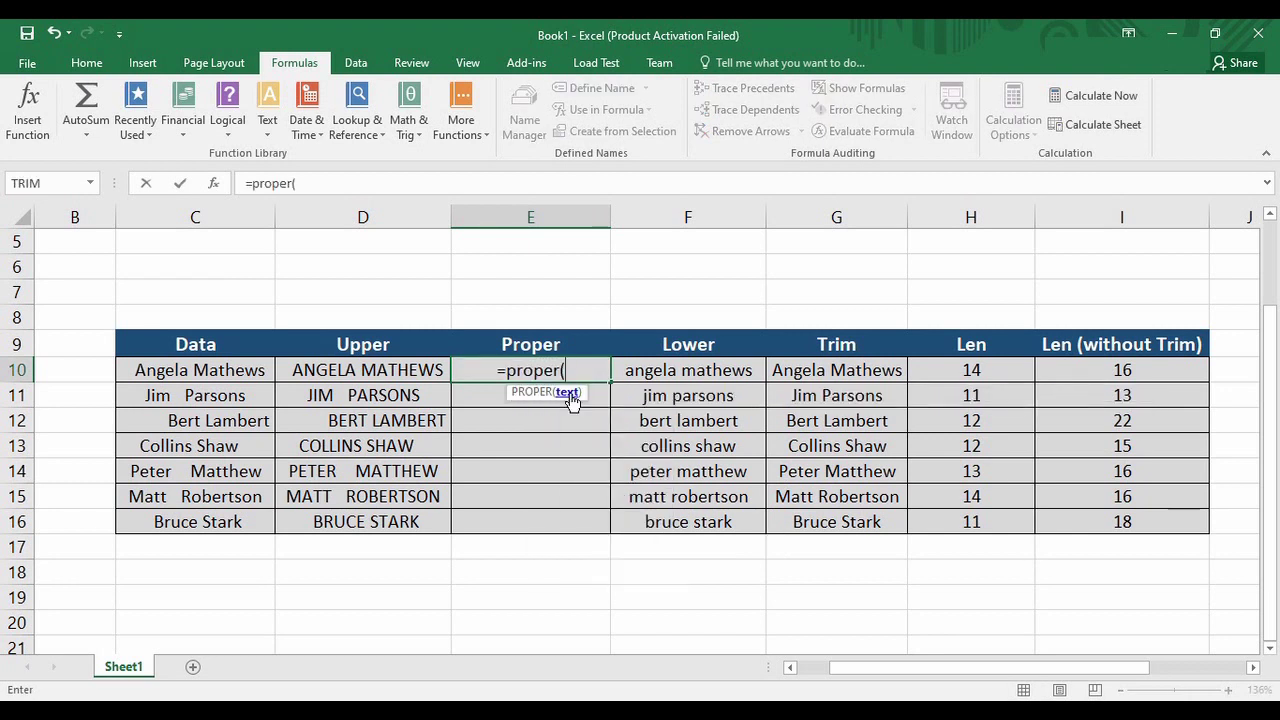
click(731, 372)
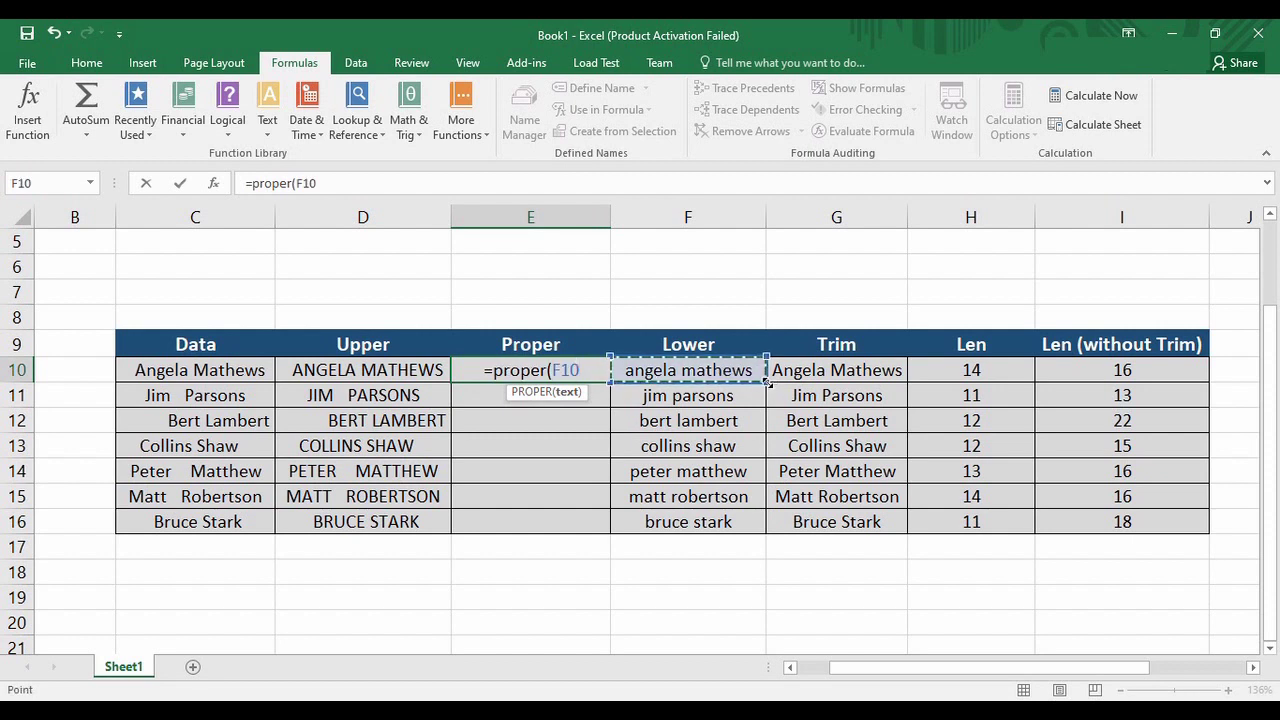
text())
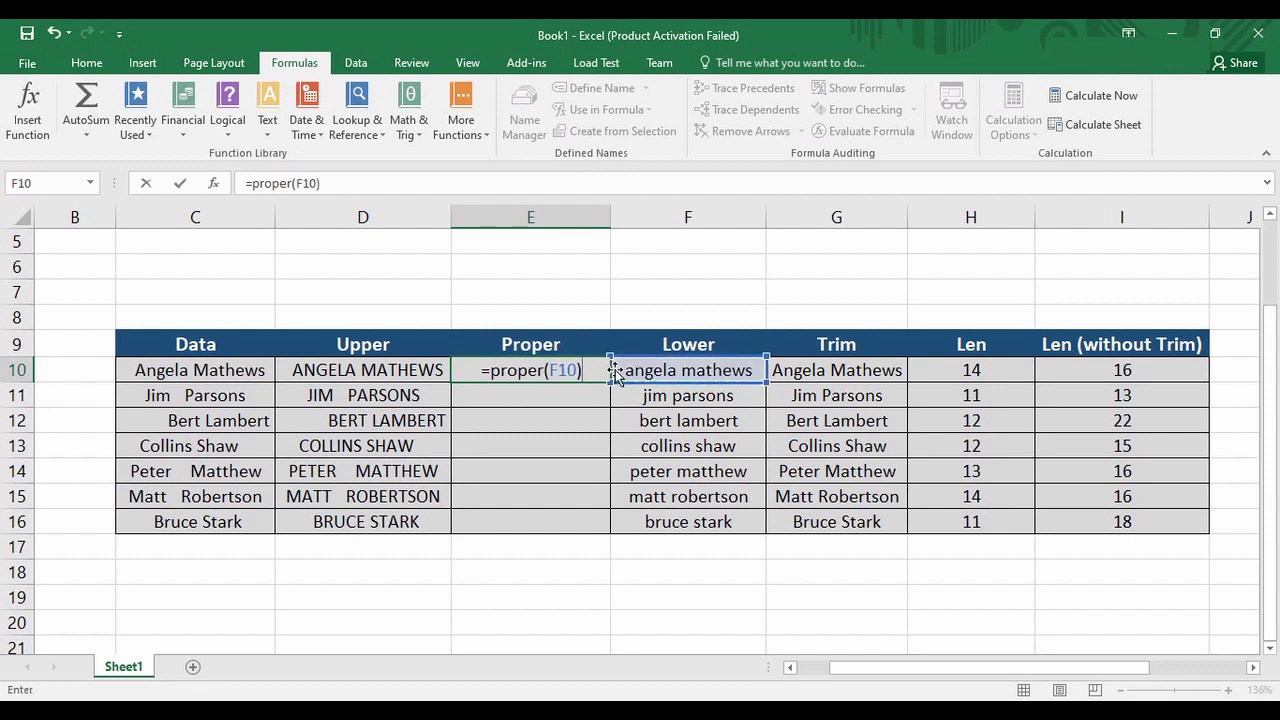
key(Return)
click(598, 375)
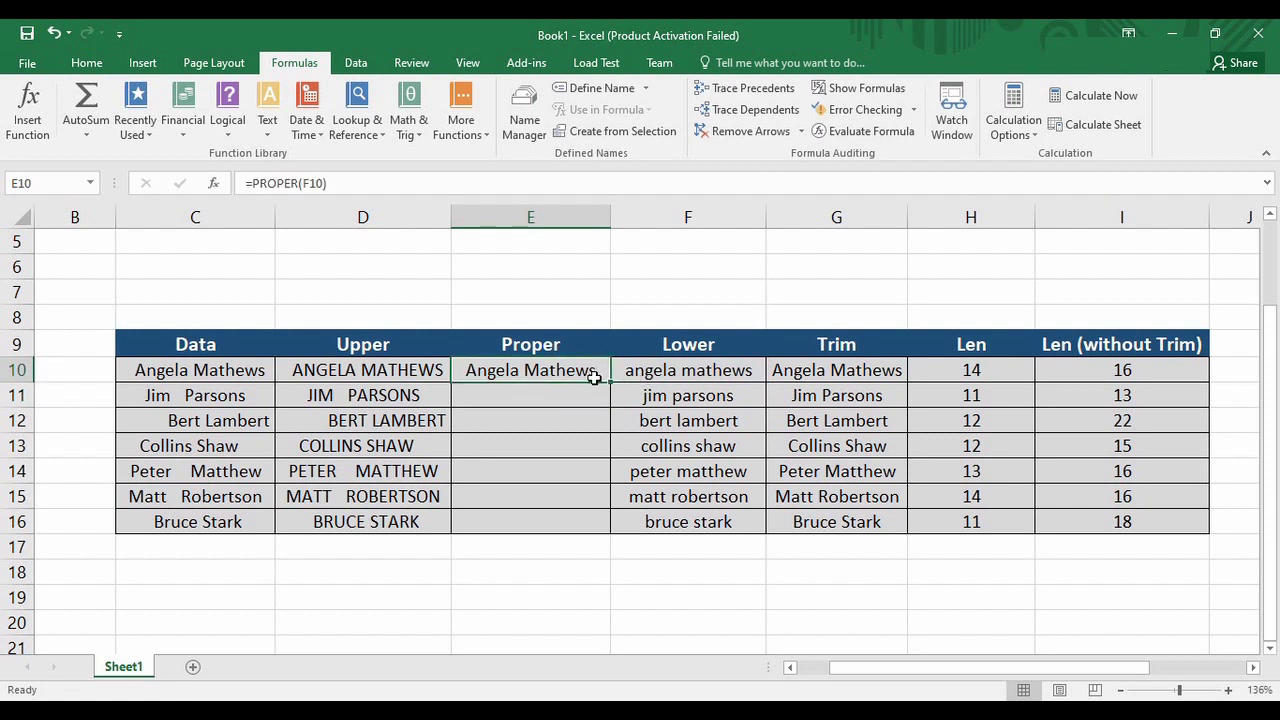
click(662, 376)
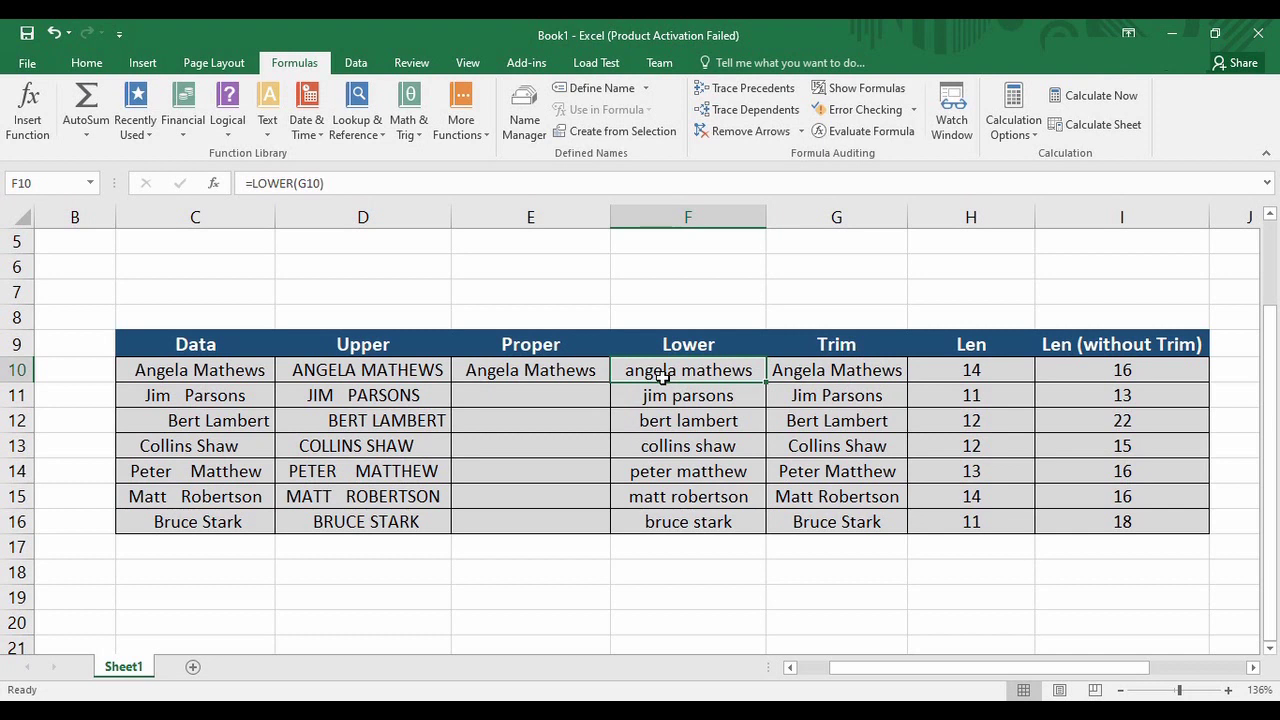
click(550, 370)
drag(610, 383, 610, 530)
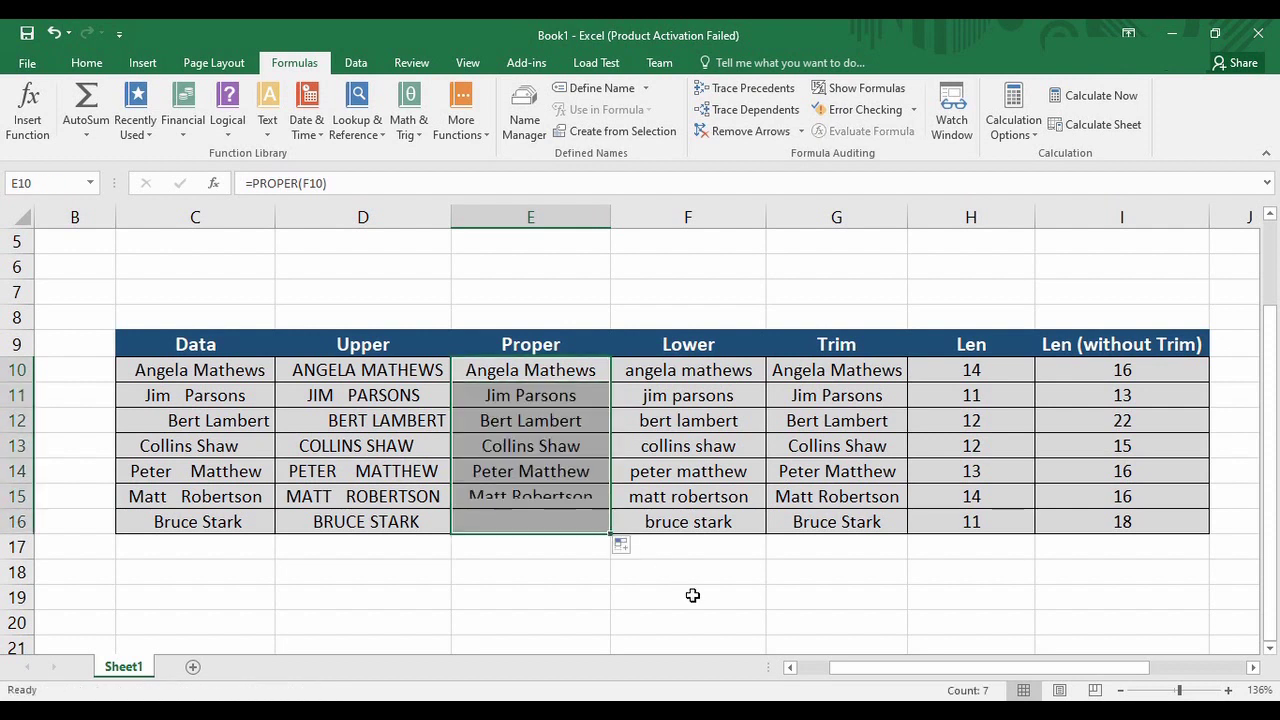
click(580, 568)
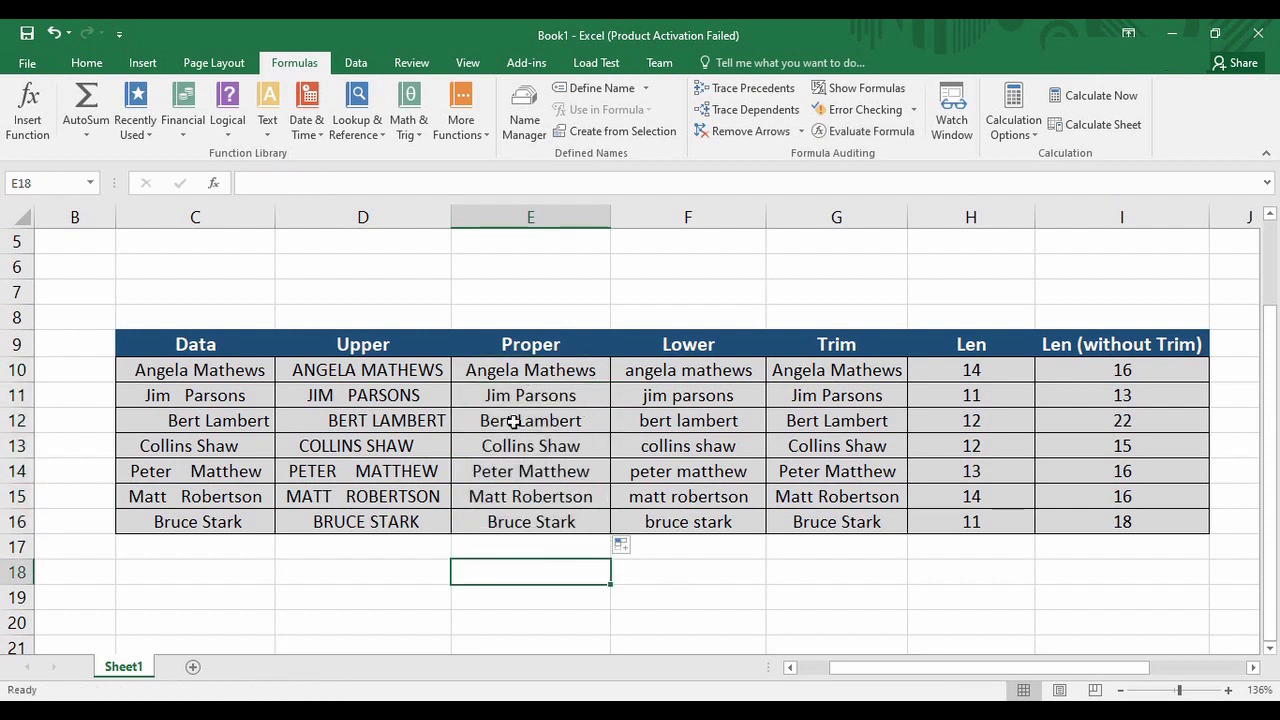
Type Programming in E19 and Knowledge in F19
click(1268, 376)
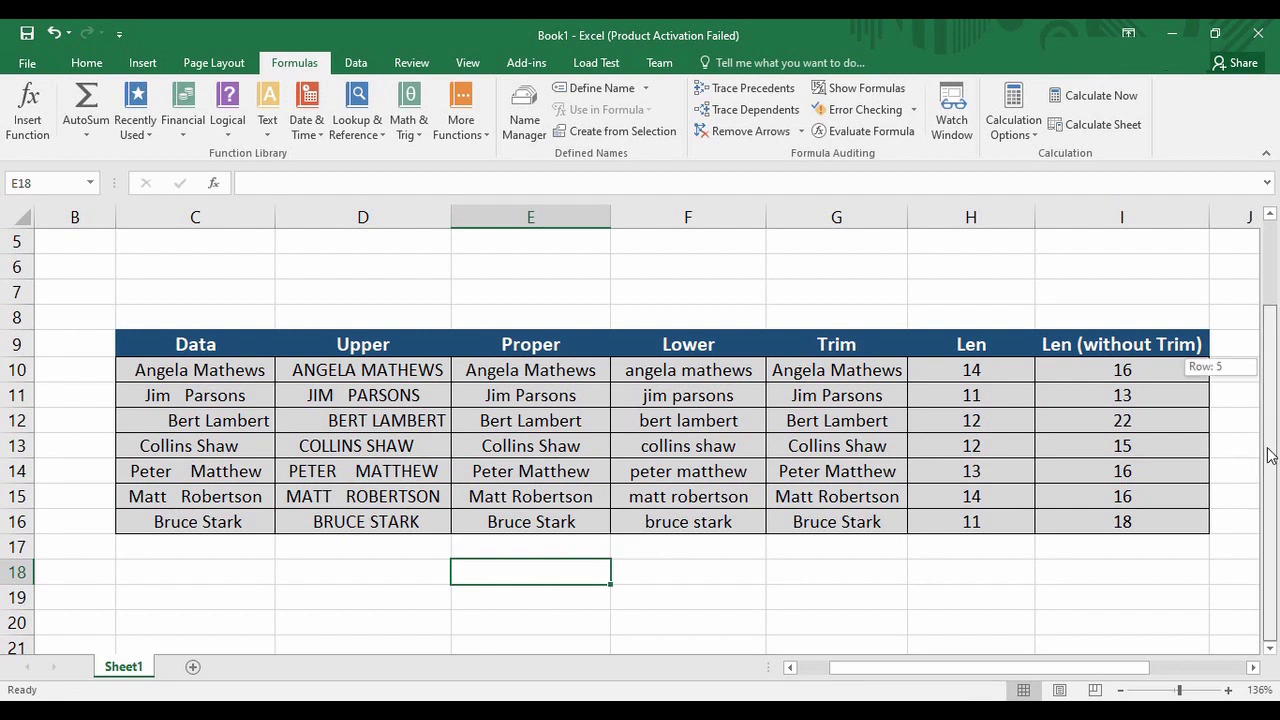
click(525, 597)
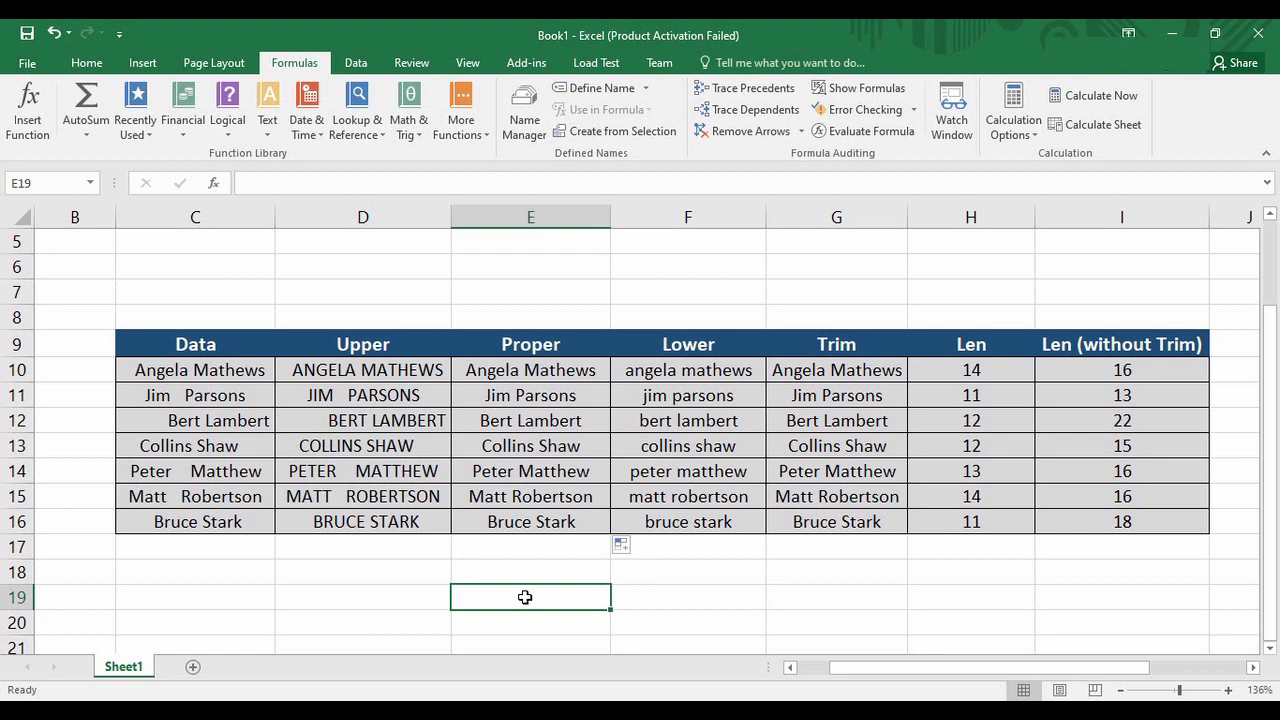
text(Programming)
key(Tab)
text(Knowledge)
key(Tab)
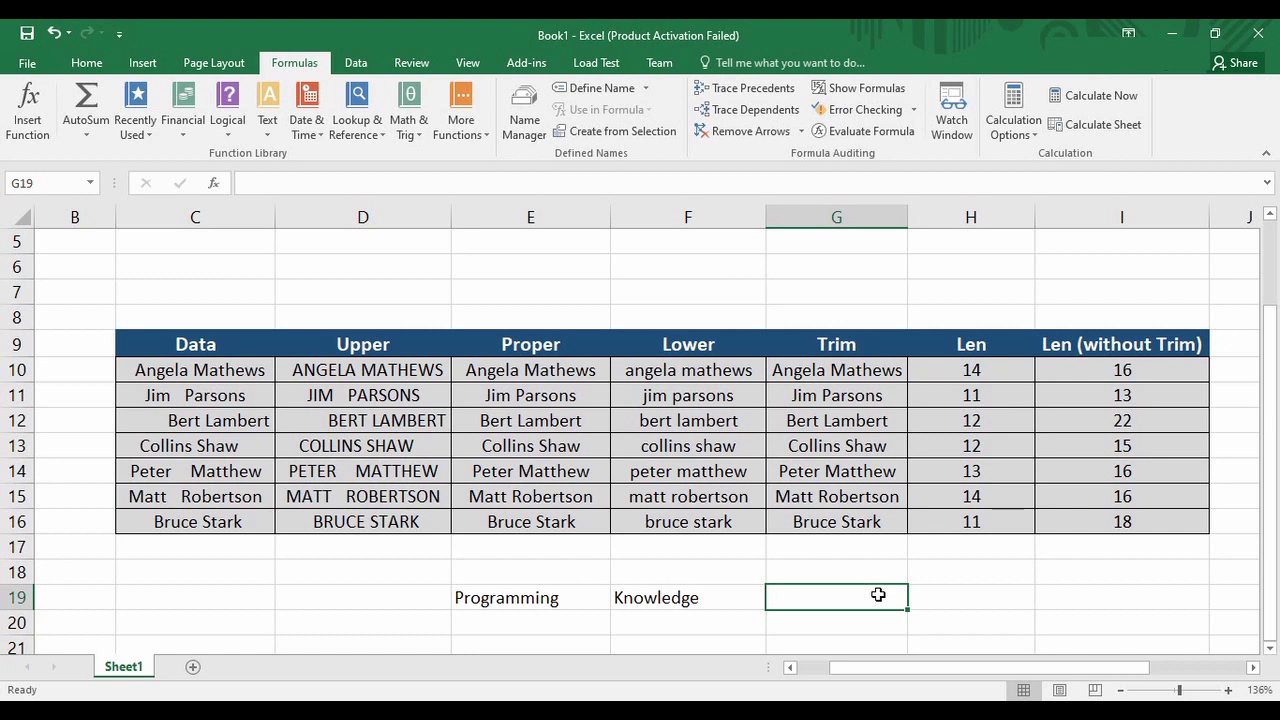
Enter =CONCATENATE(E19,F19) in G19 to produce ProgrammingKnowledge
text(=)
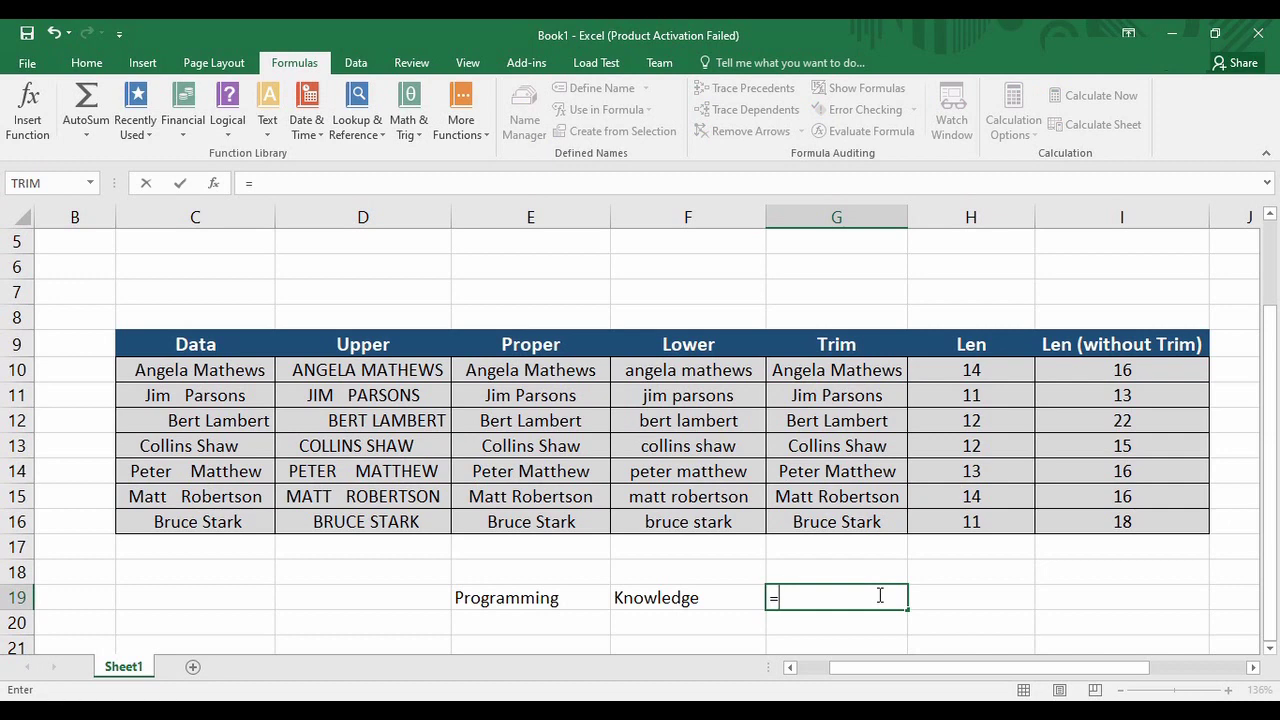
text(conca)
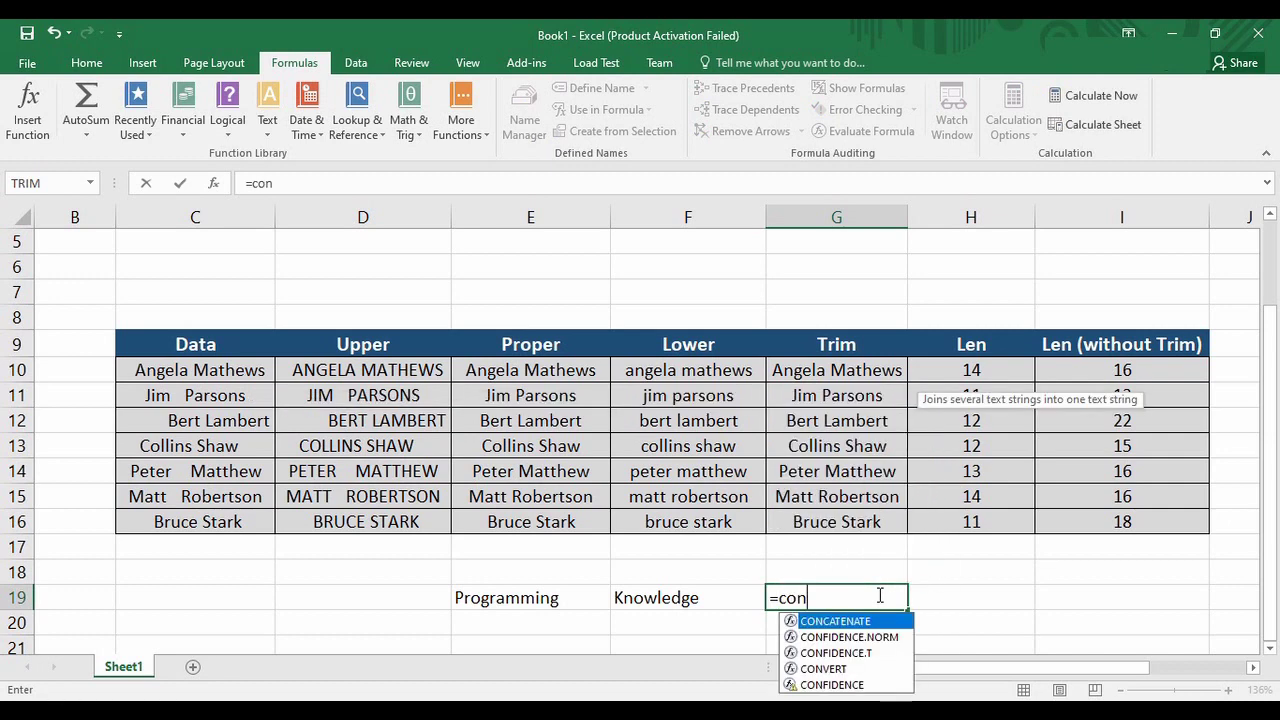
key(Tab)
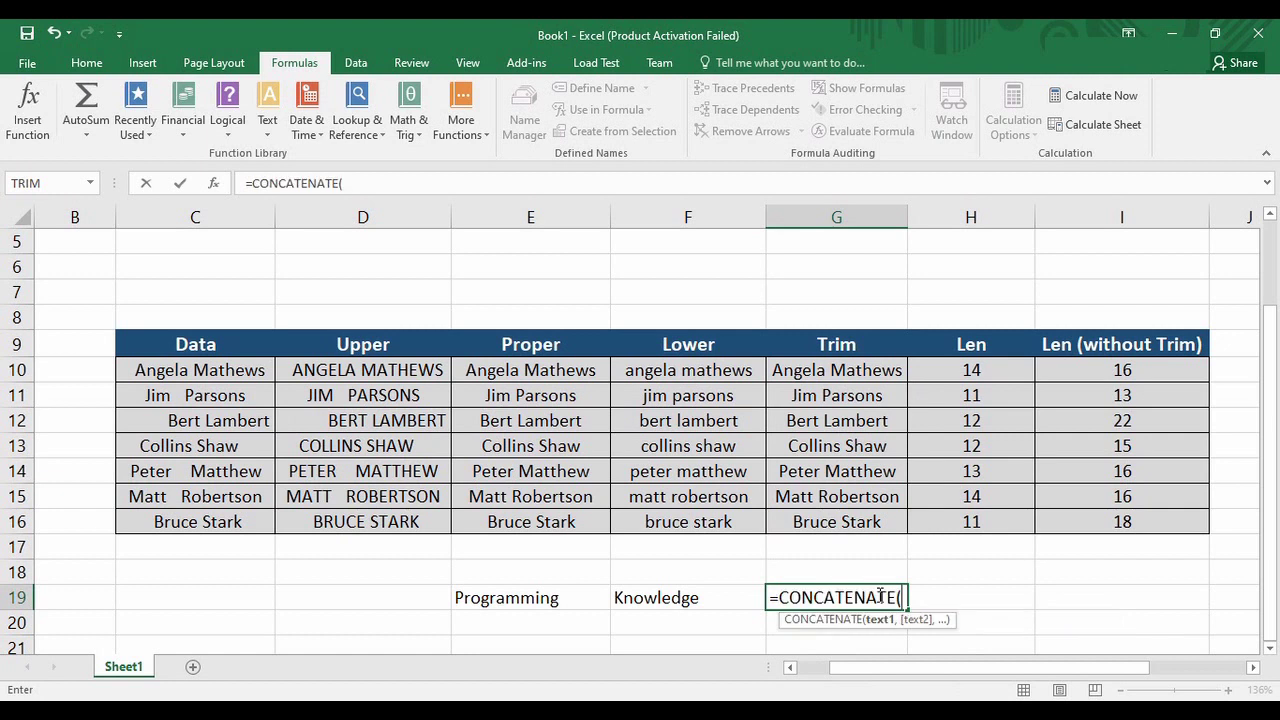
click(555, 607)
text(,)
click(660, 598)
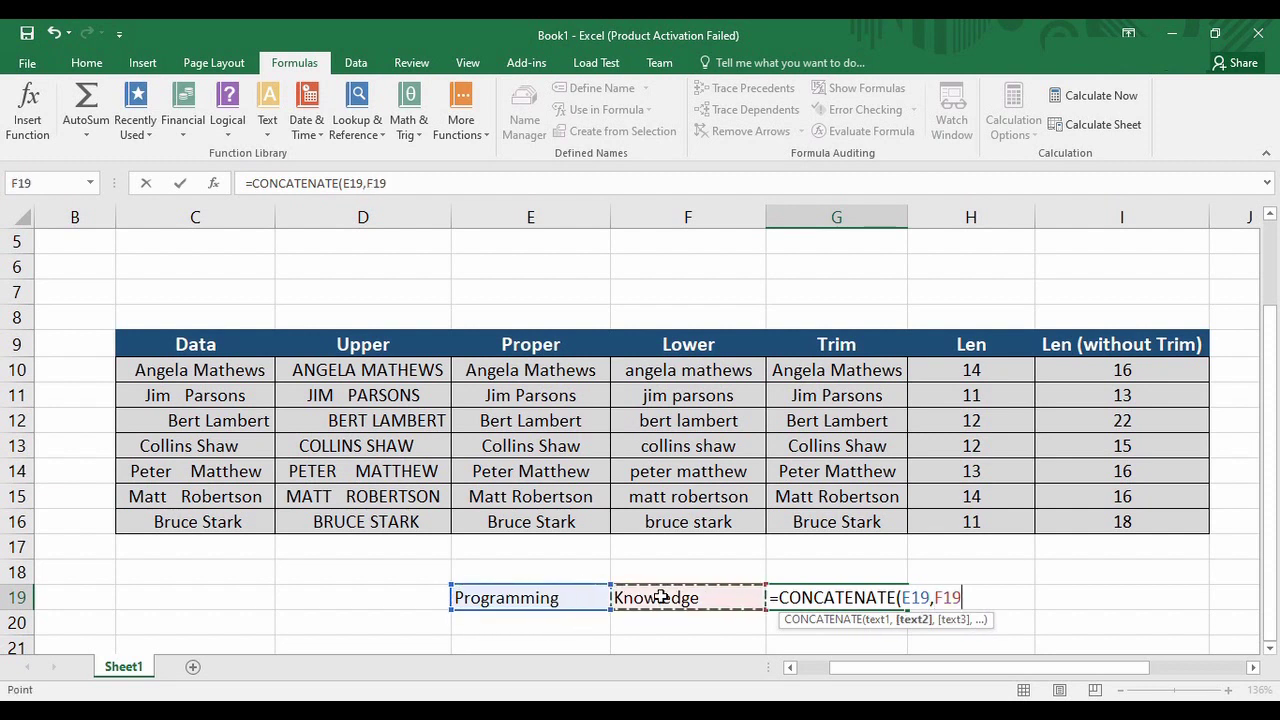
text())
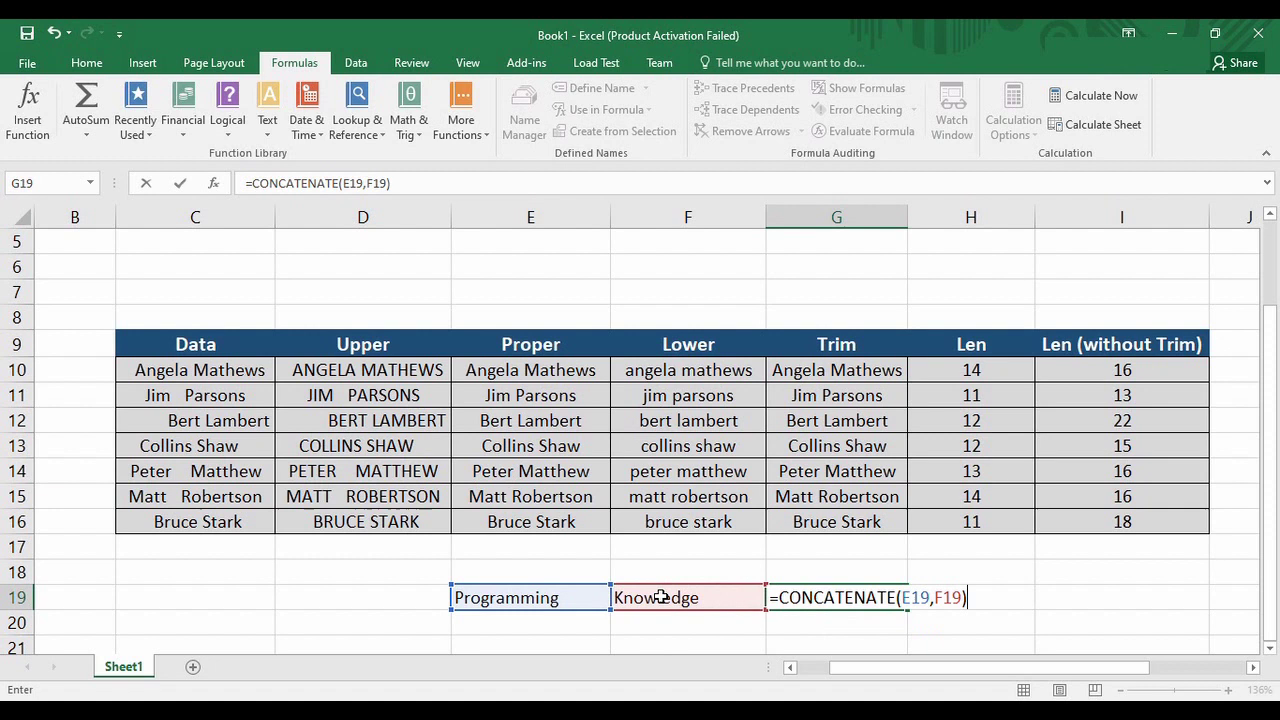
key(Return)
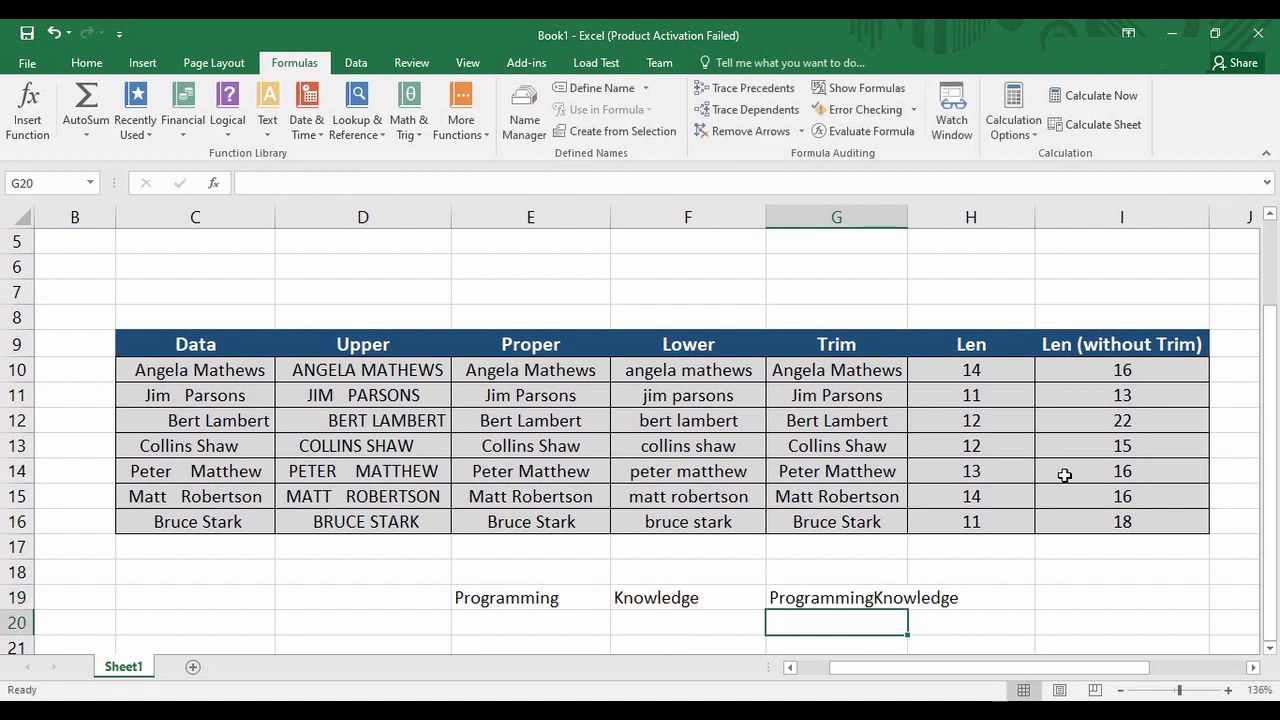
Autofit column G to fit ProgrammingKnowledge and review G19's formula
double_click(908, 214)
click(1275, 350)
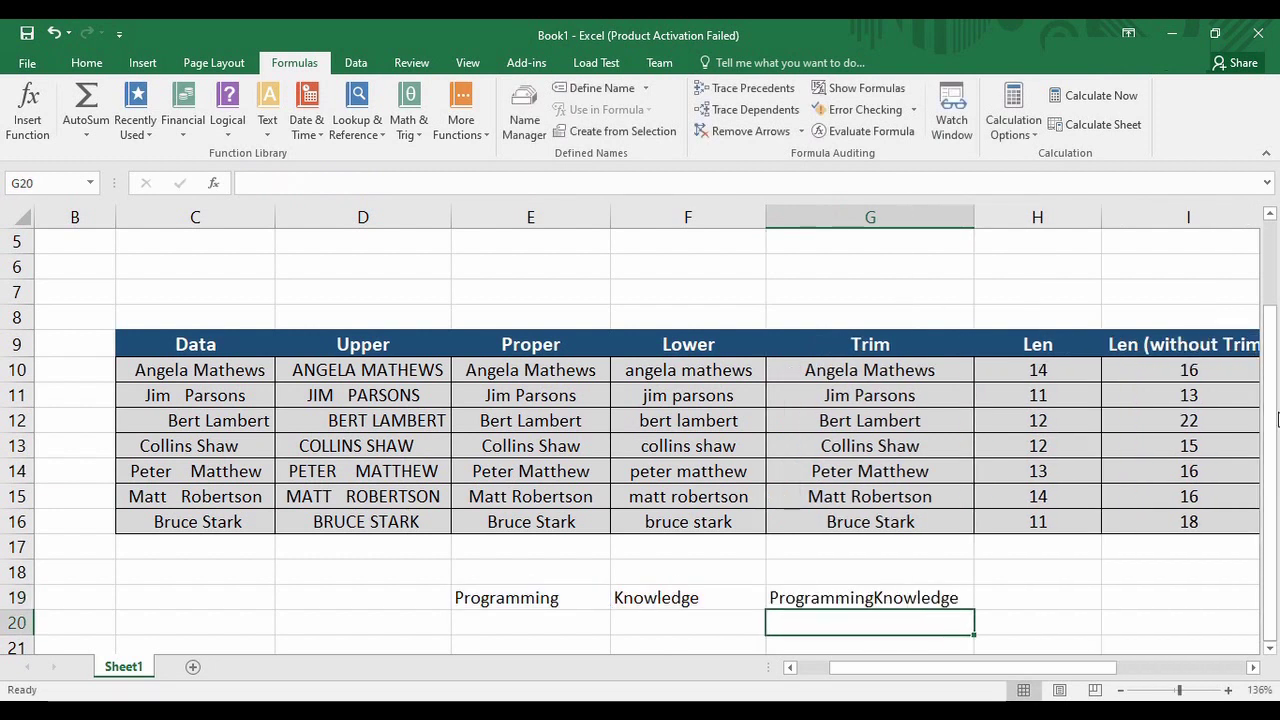
click(913, 600)
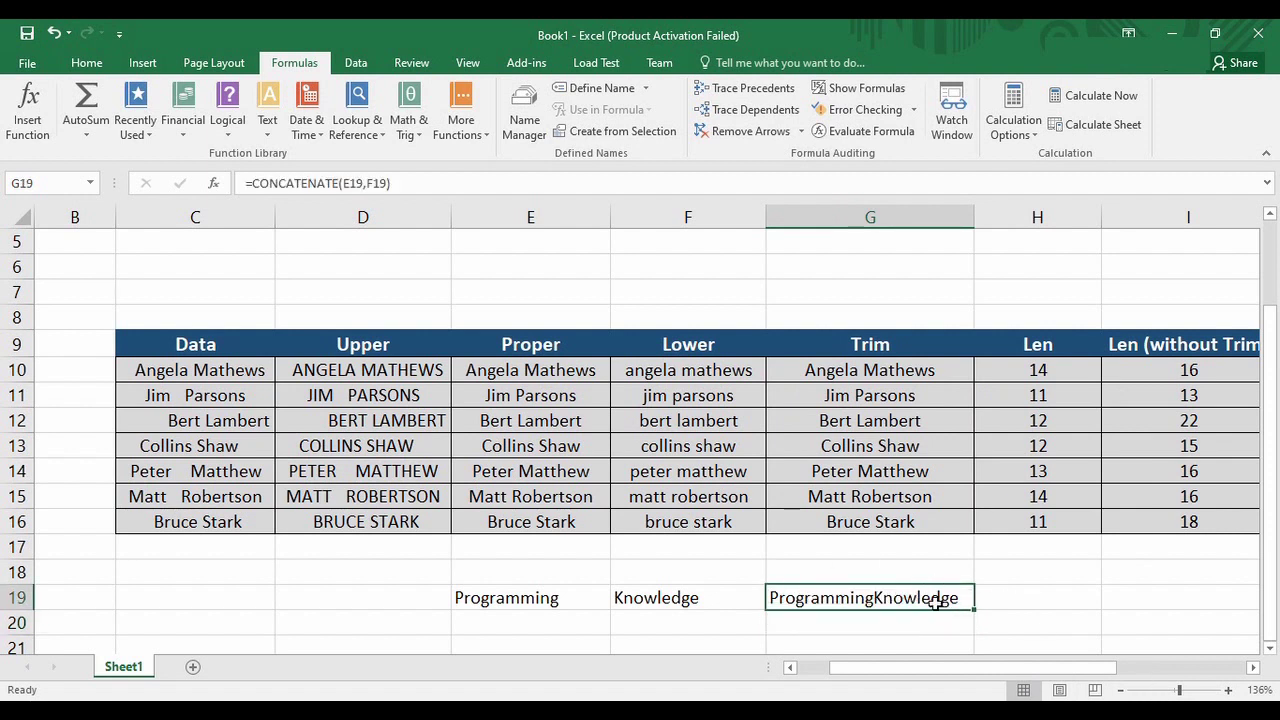
Enter =CONCATENATE(E19," ",F19) in H19 and widen column H to show Programming Knowledge
click(1045, 599)
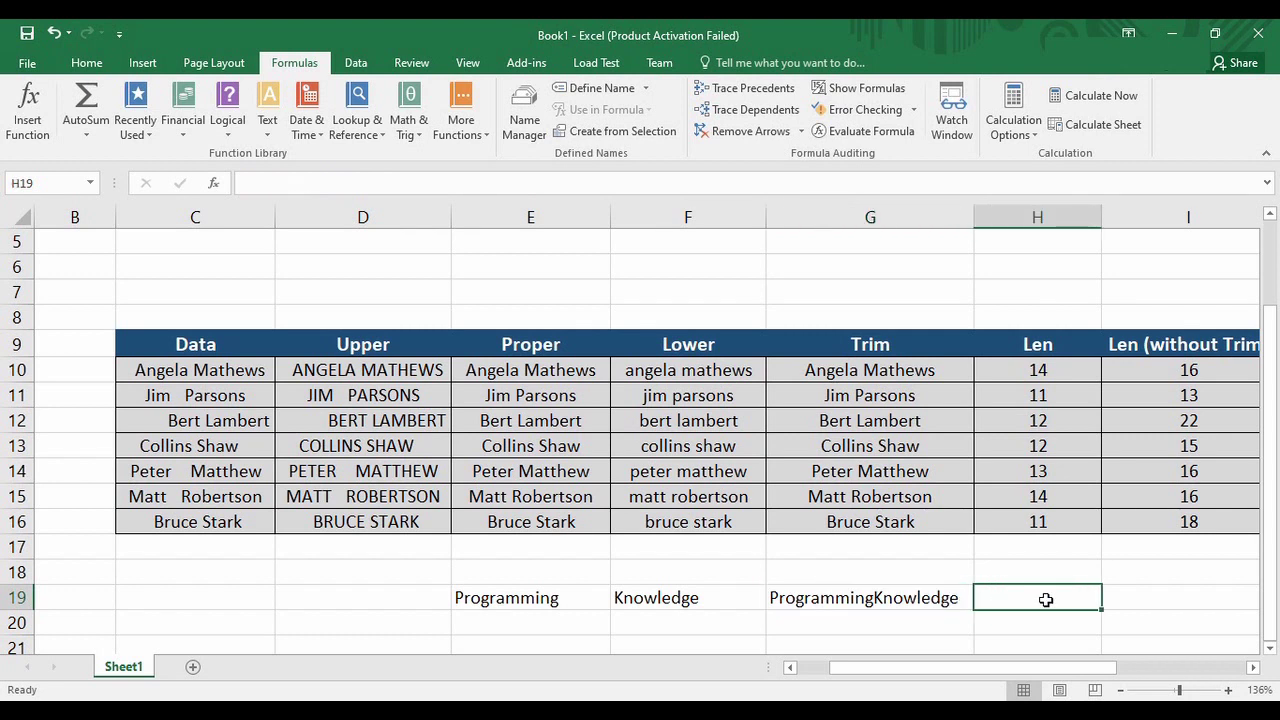
text(=conc)
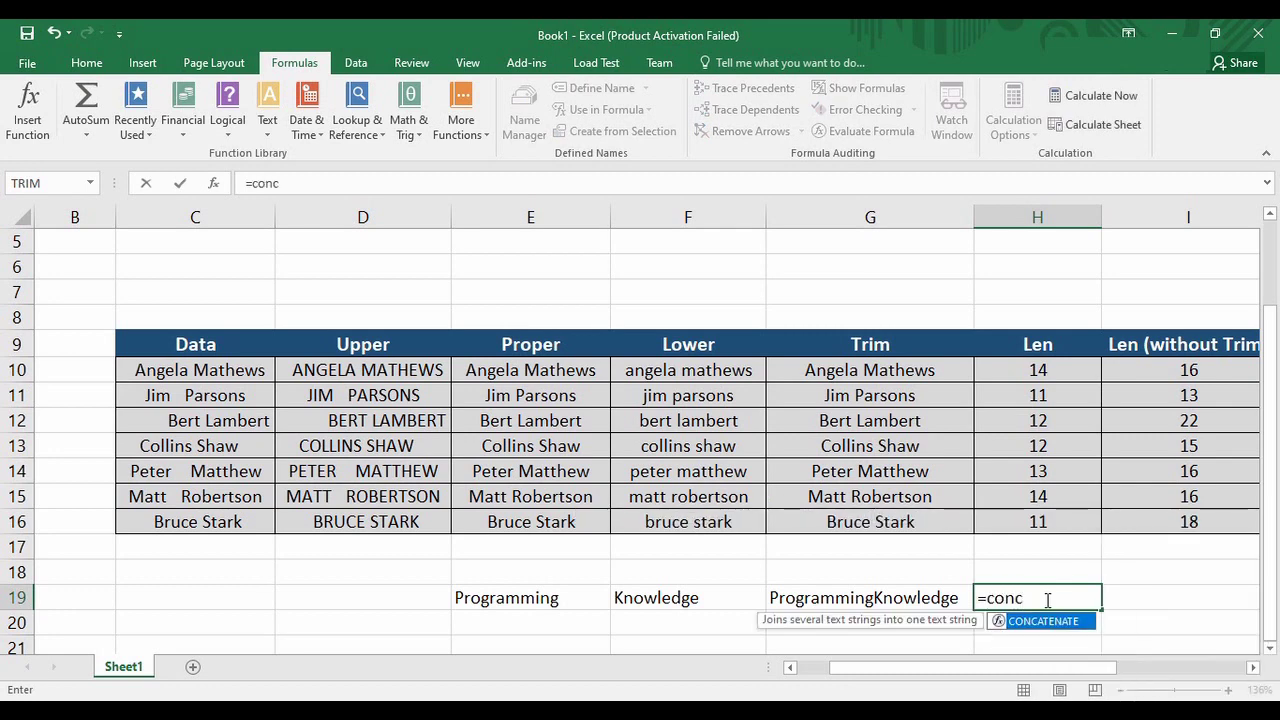
key(Tab)
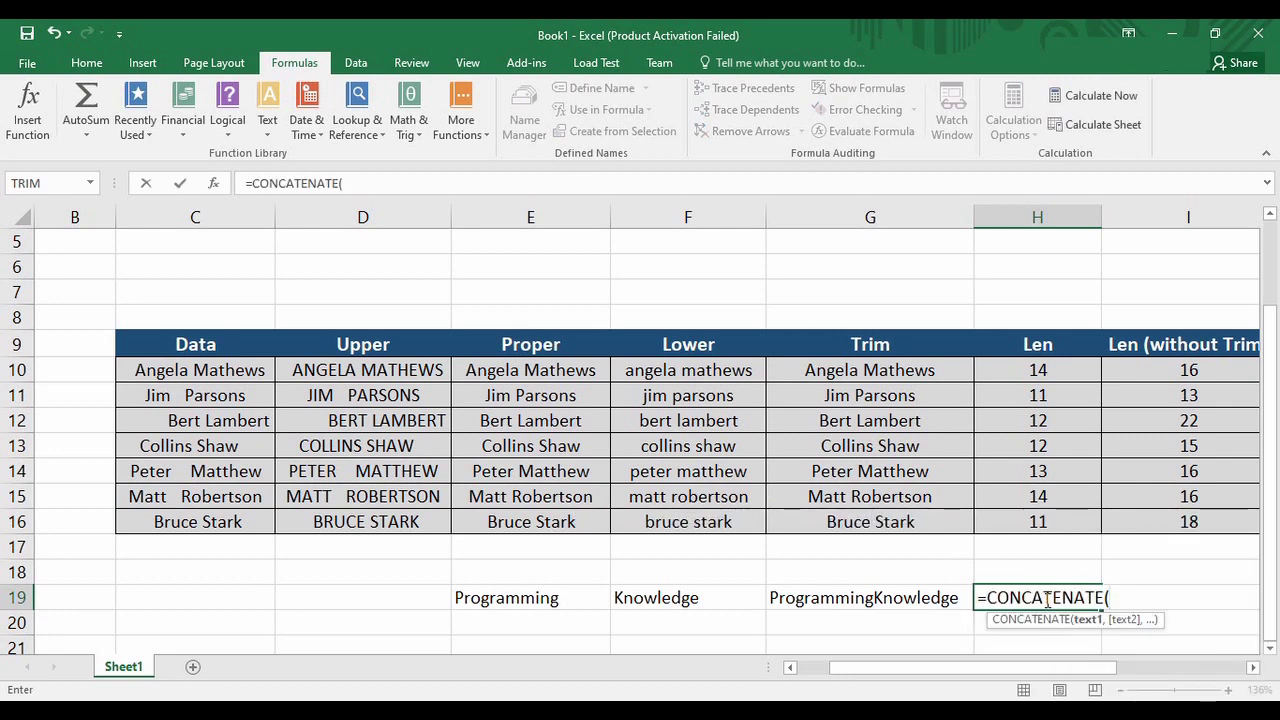
click(556, 605)
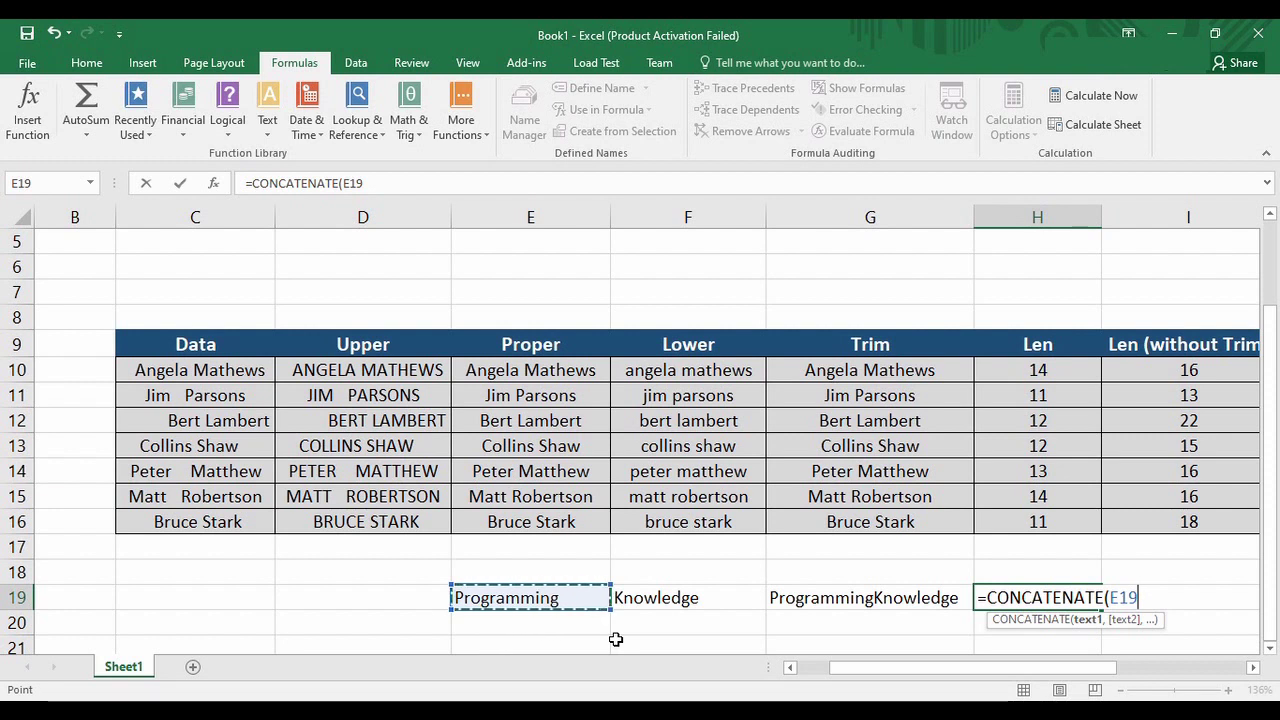
text(," ")
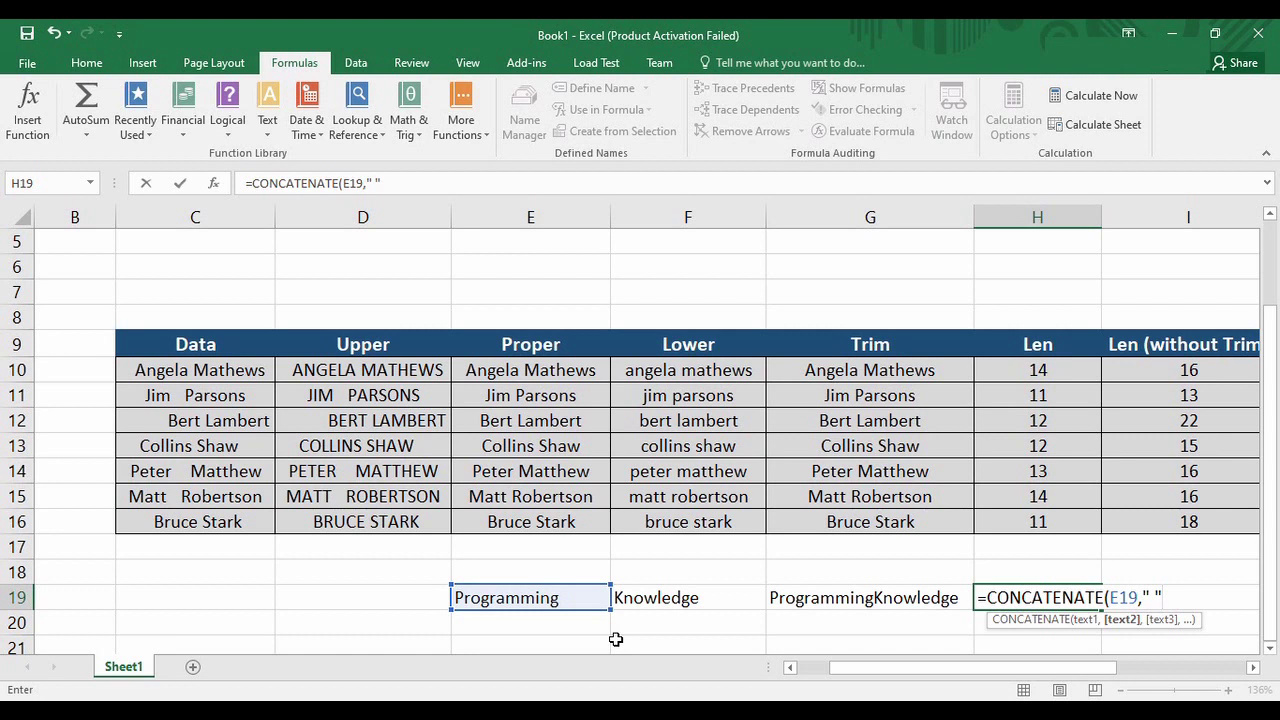
text(,)
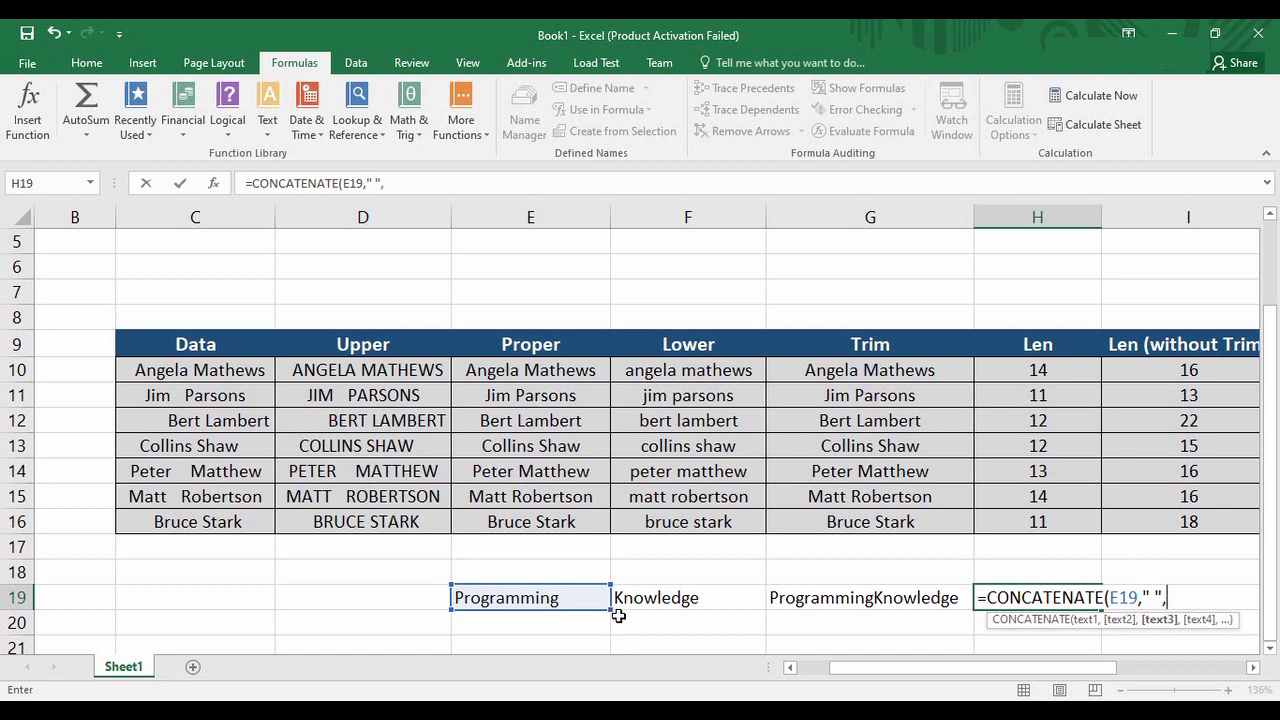
click(625, 600)
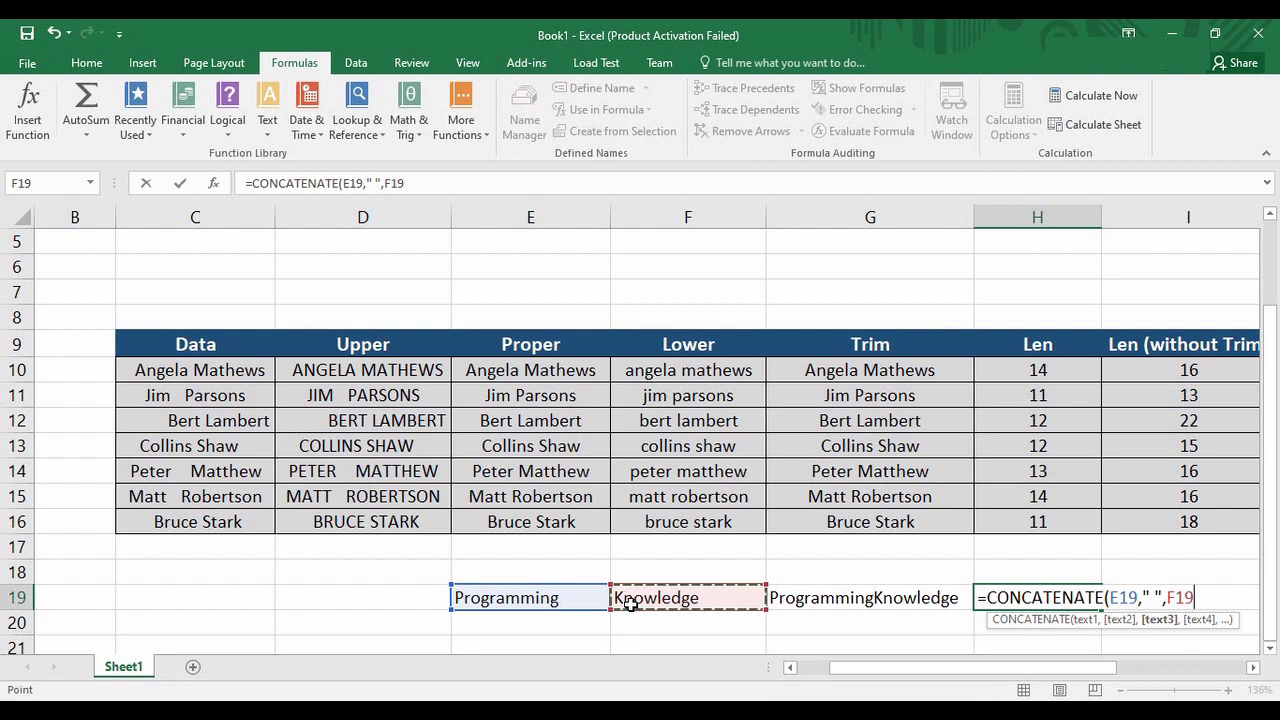
text())
key(Return)
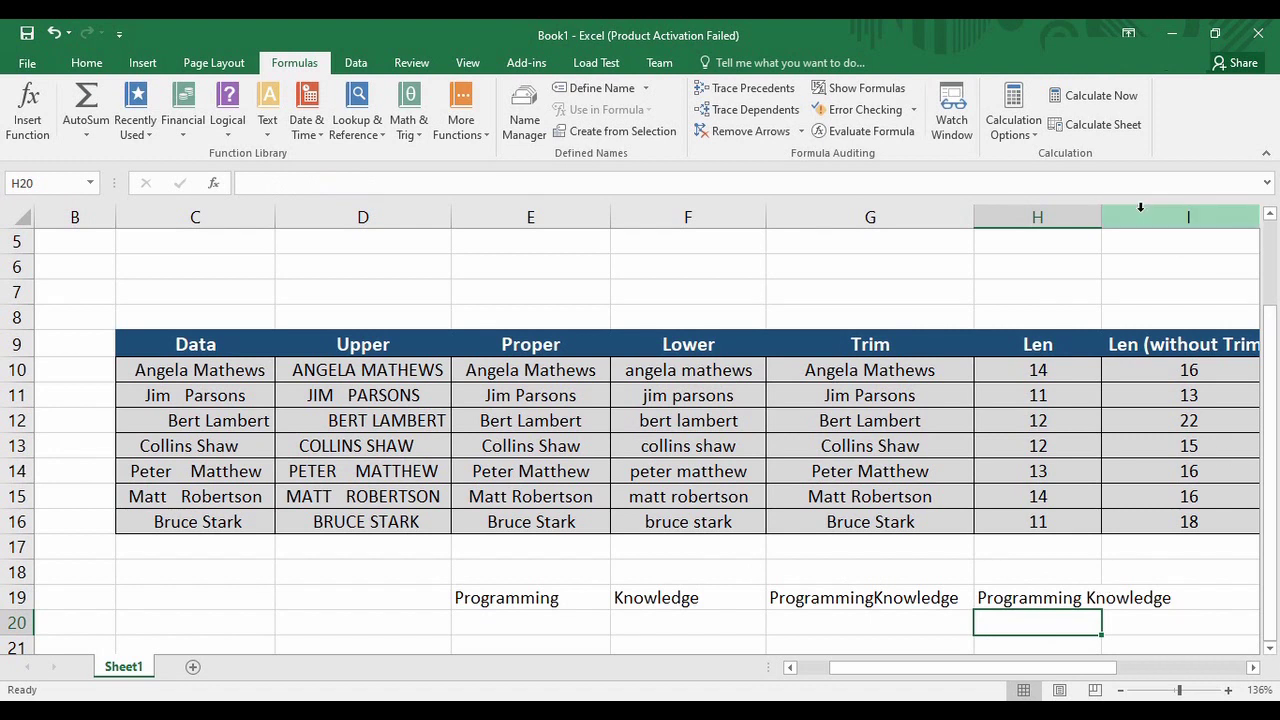
drag(1102, 217, 1186, 217)
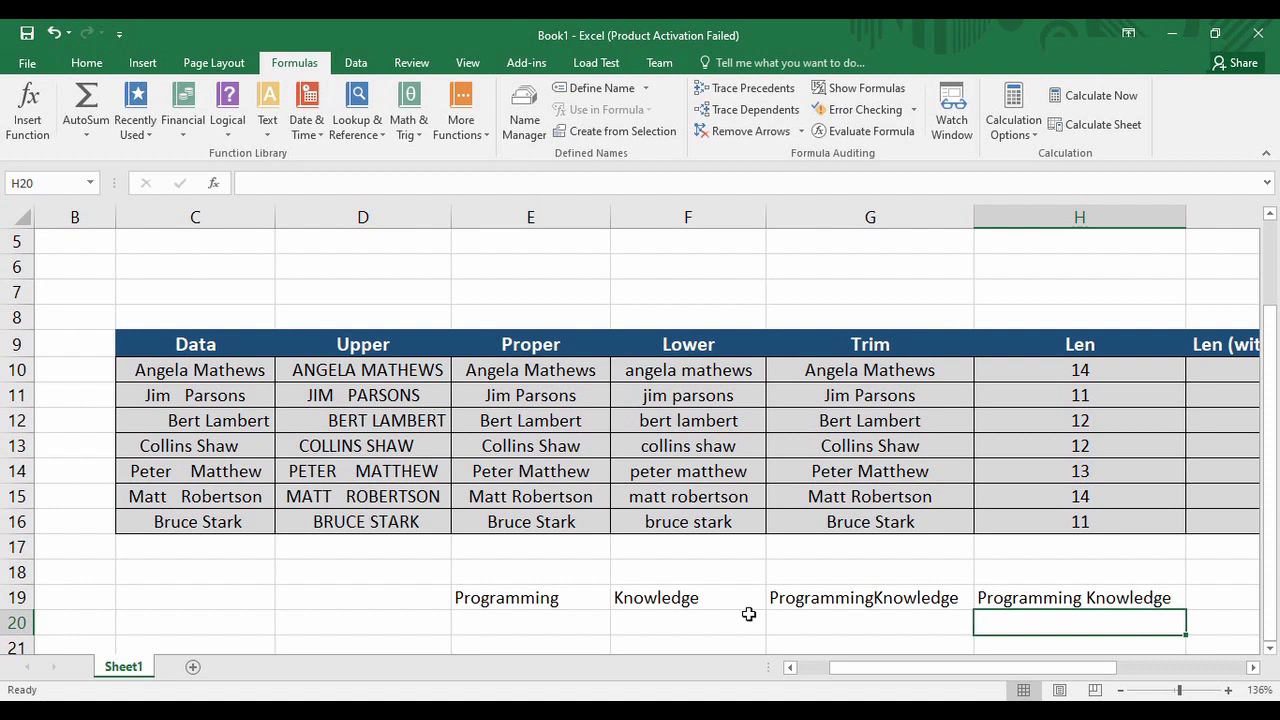
Add leading spaces before Knowledge in F19, then review G19's formula and select G20
click(617, 597)
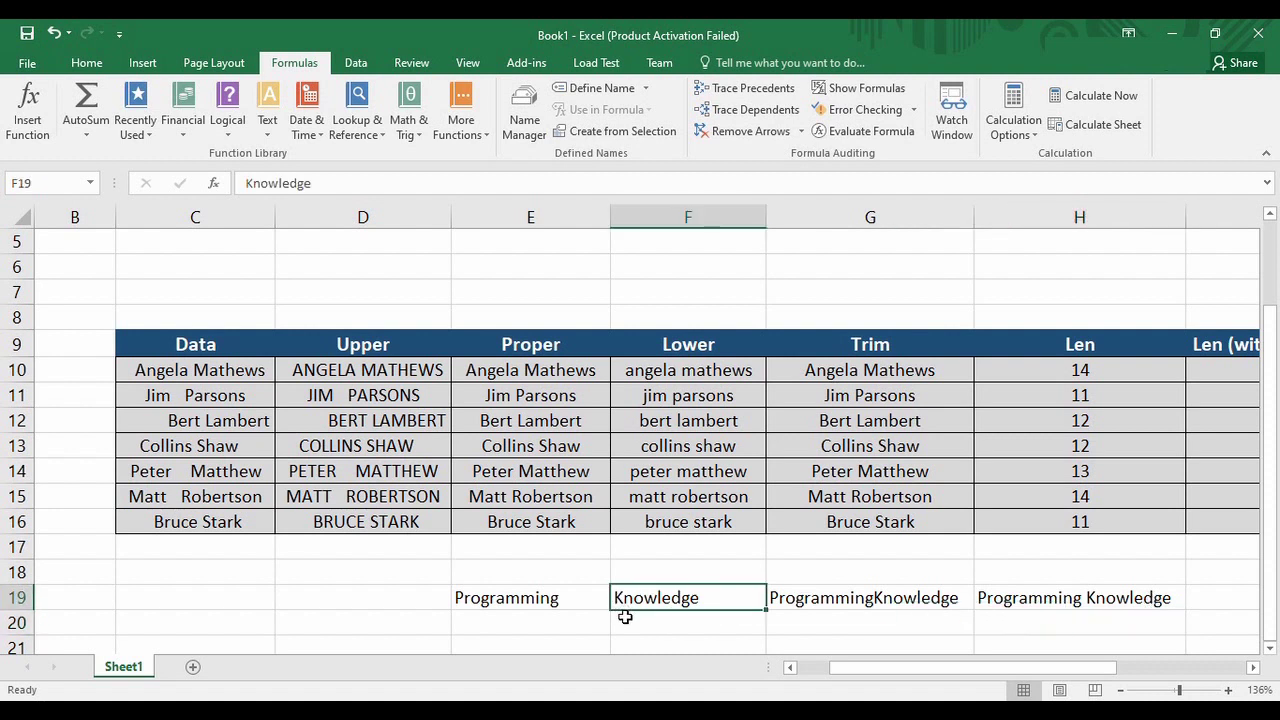
double_click(617, 597)
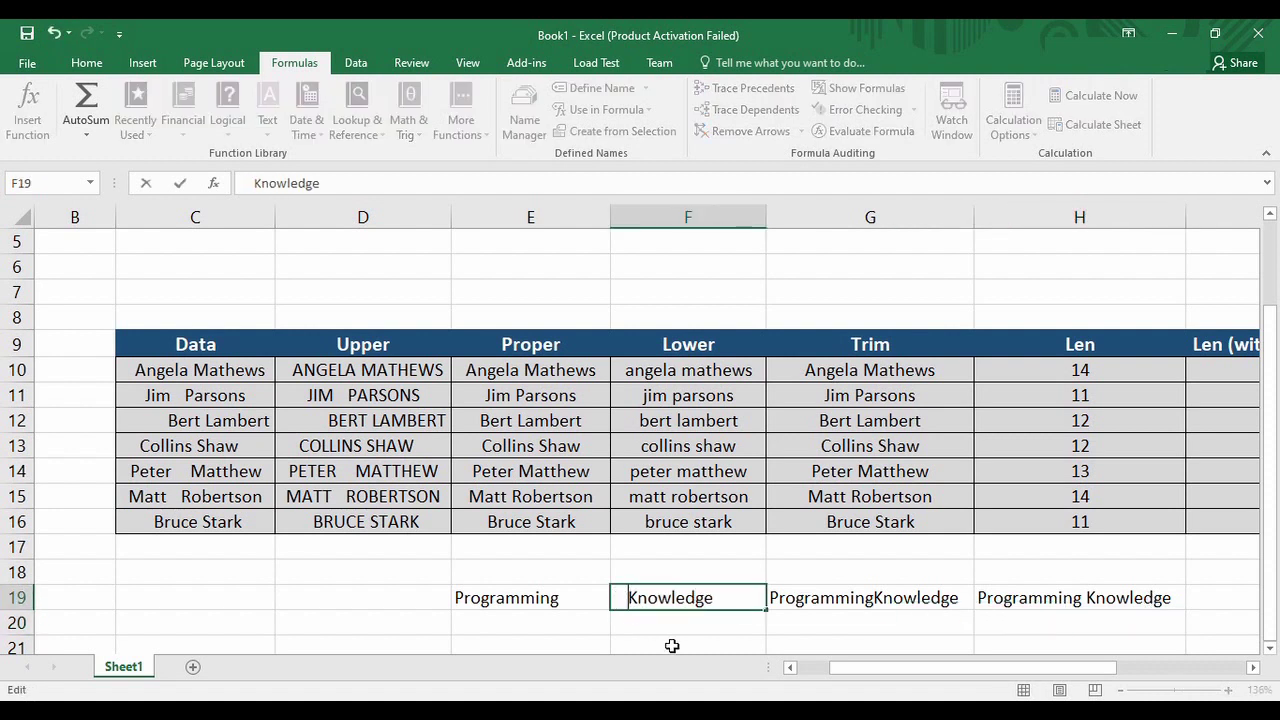
key(Return)
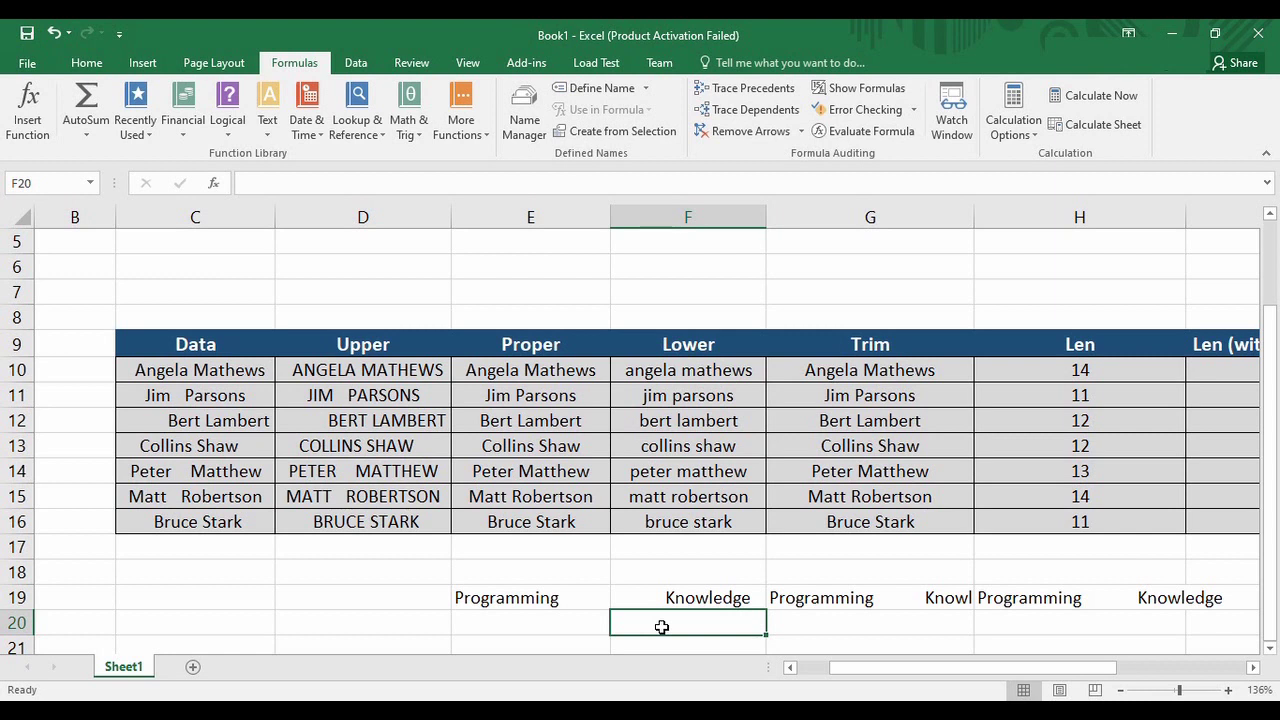
click(848, 592)
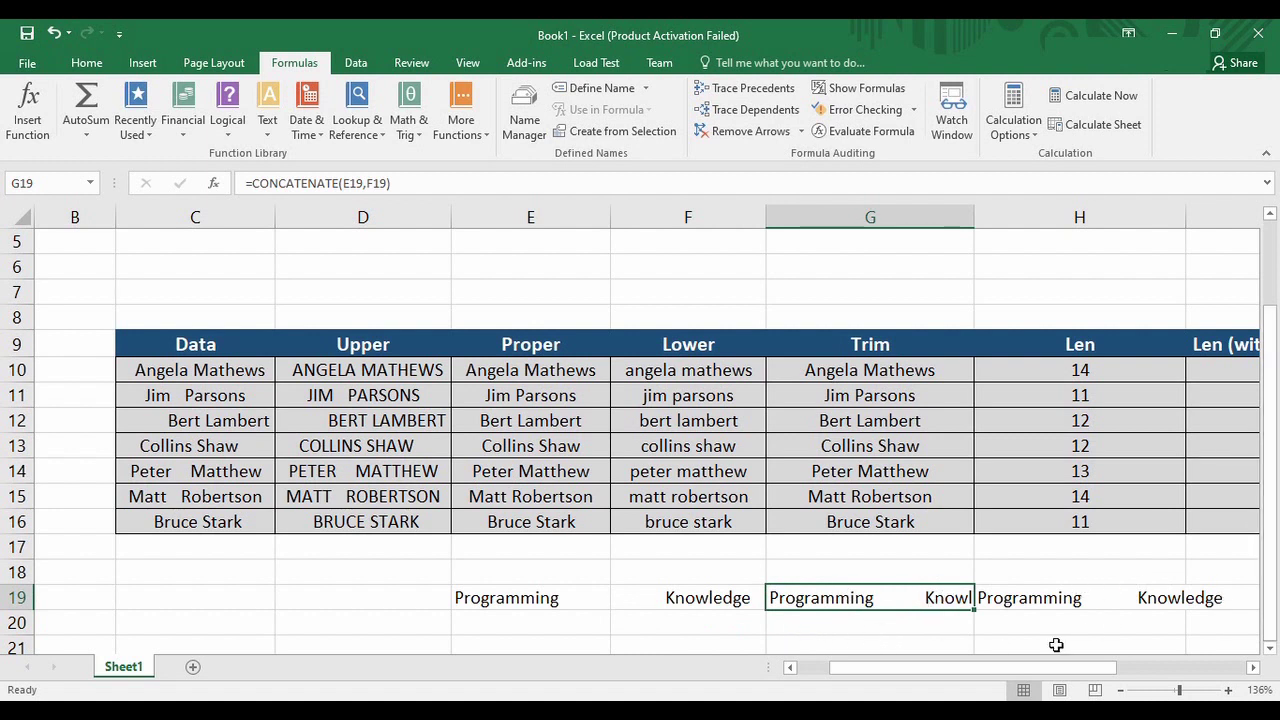
click(874, 630)
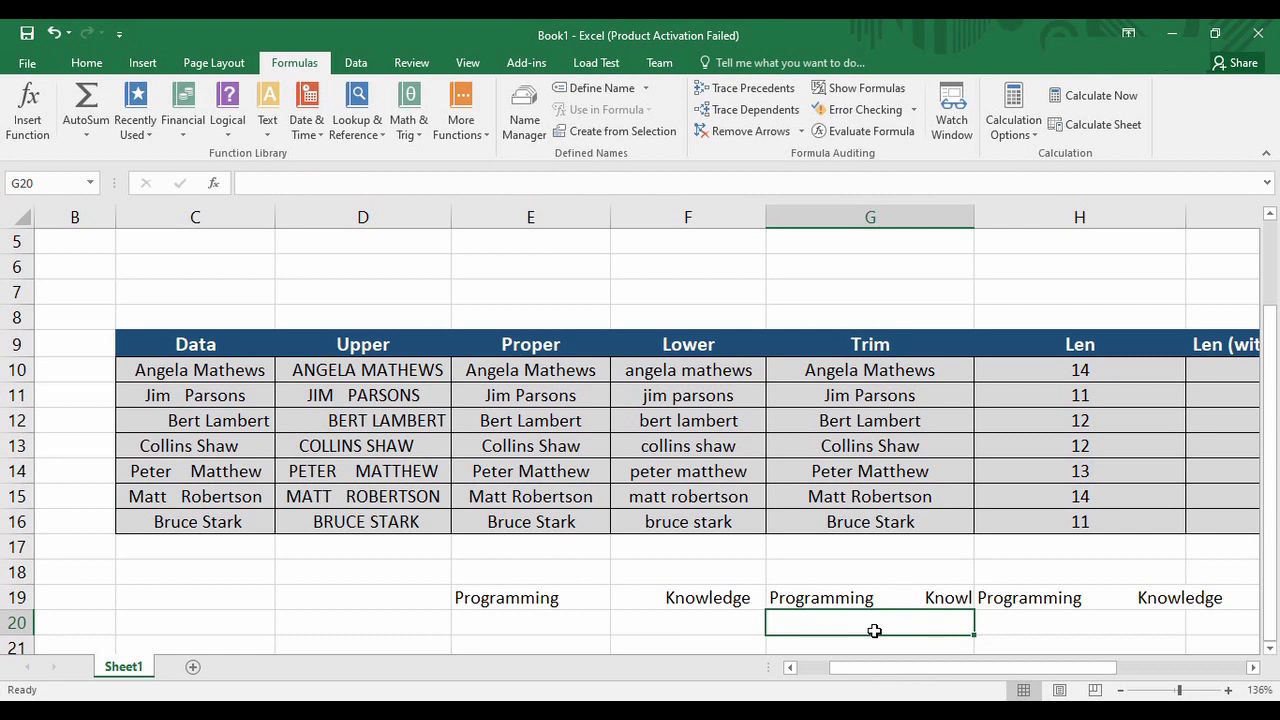
Enter =CONCATENATE(E19,TRIM(F19)) in G20 to get ProgrammingKnowledge without the extra spaces
text(=)
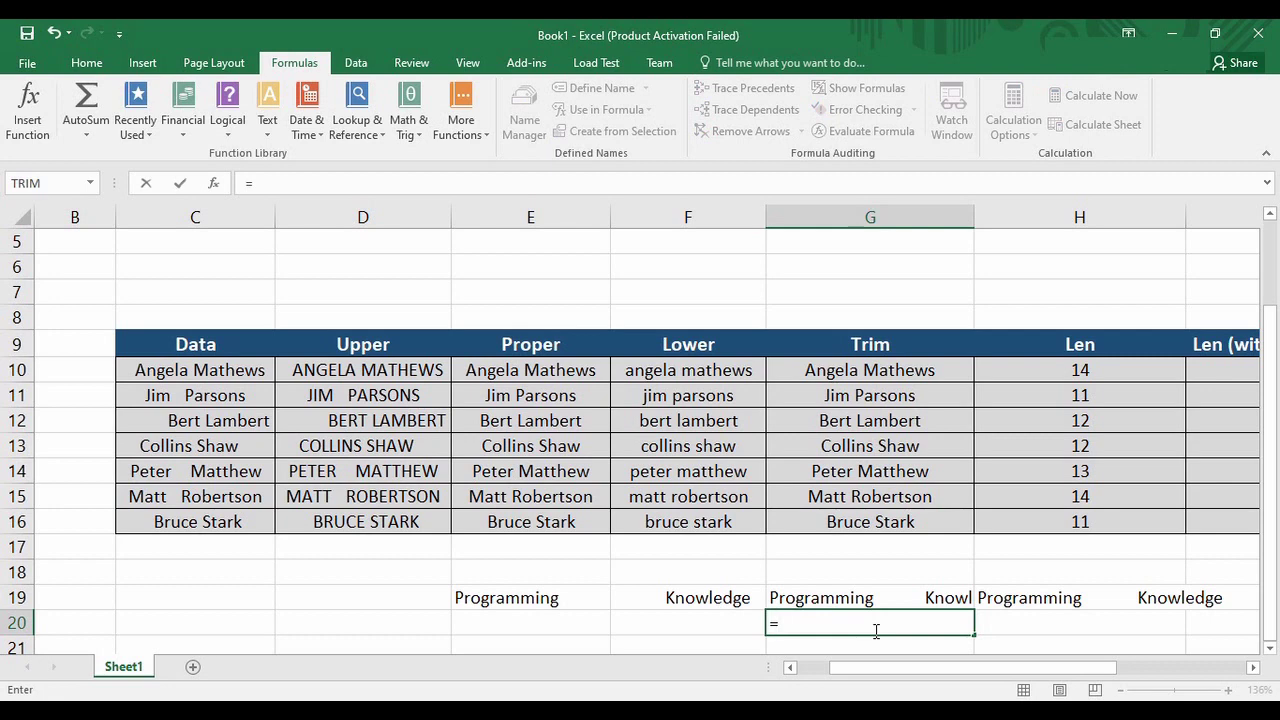
text(con)
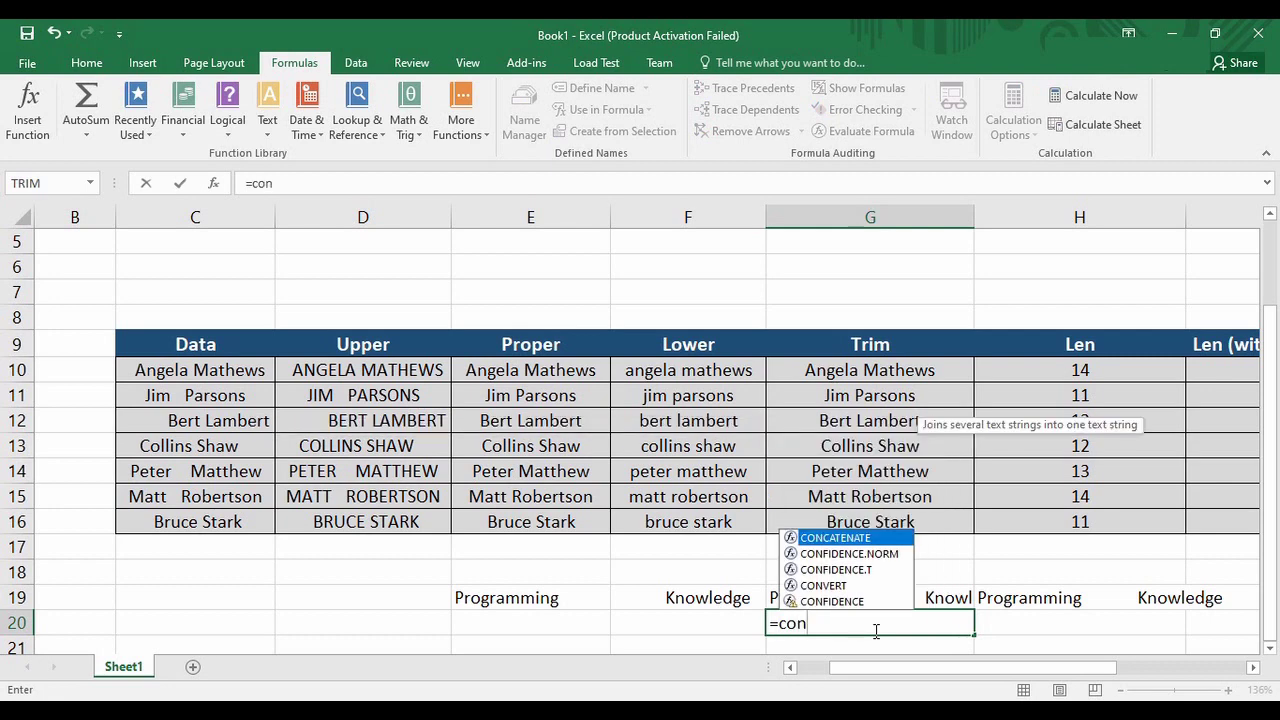
key(Tab)
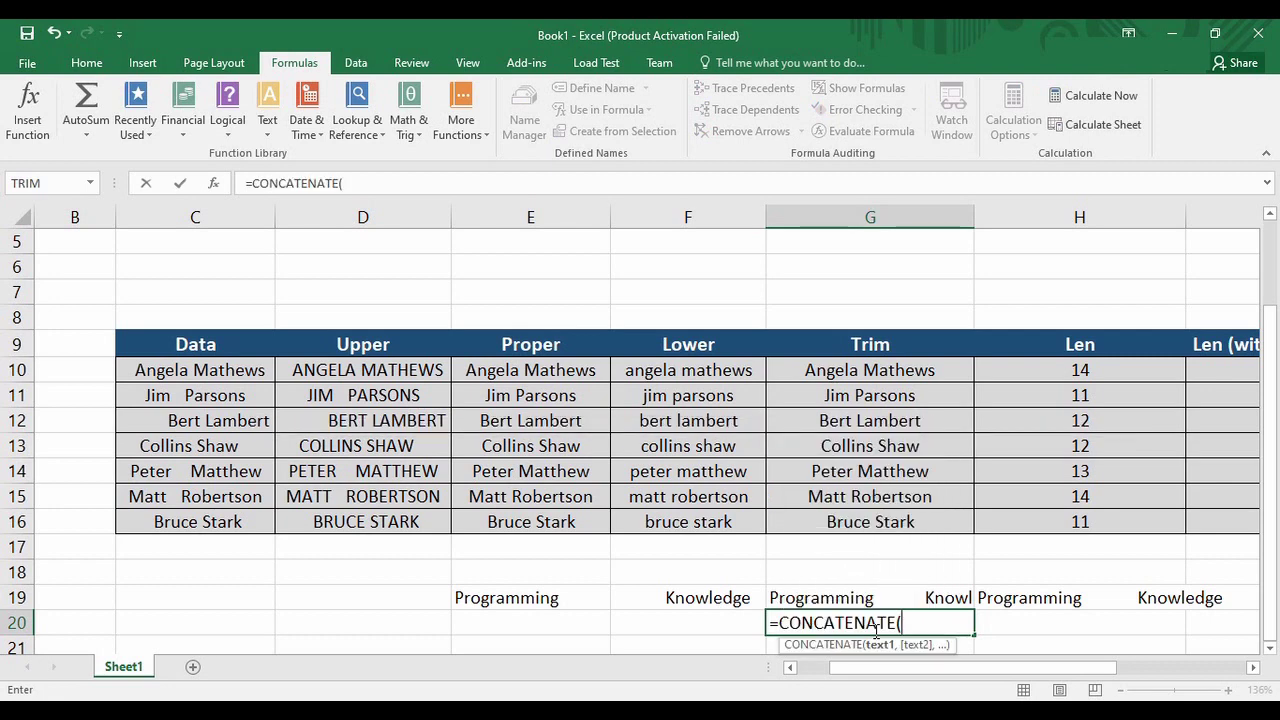
click(538, 597)
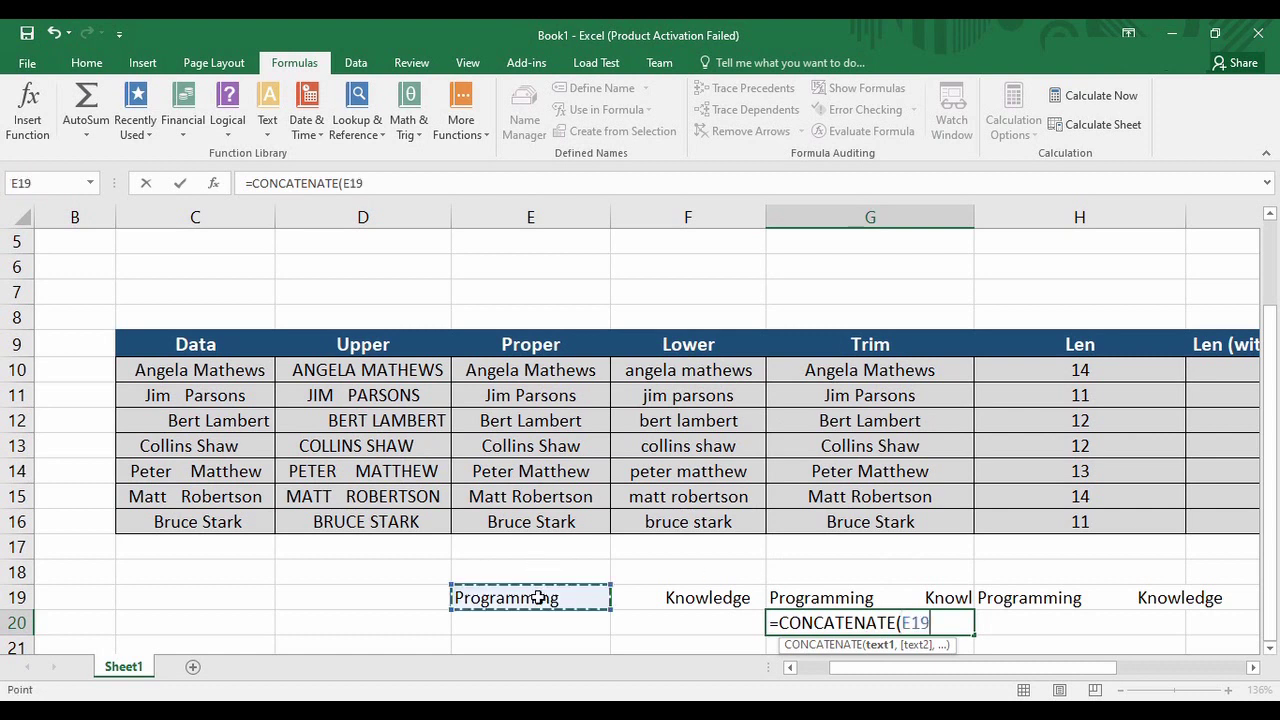
text(,)
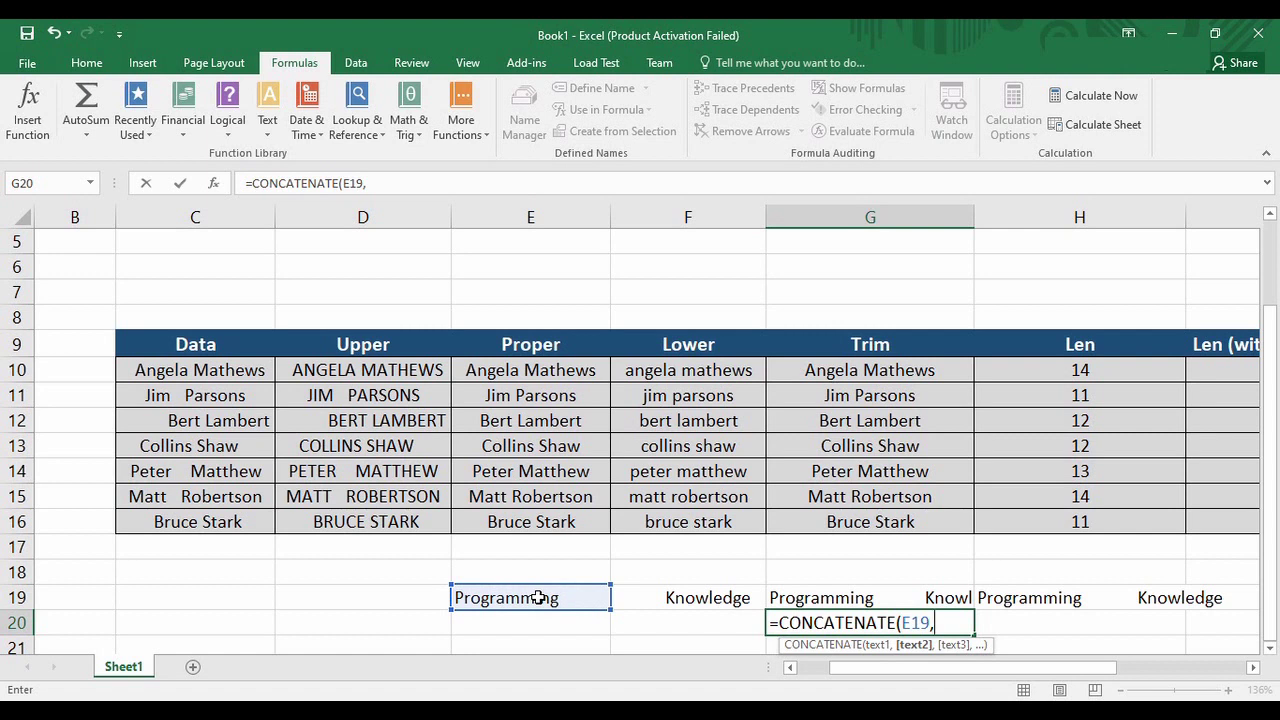
text(trim)
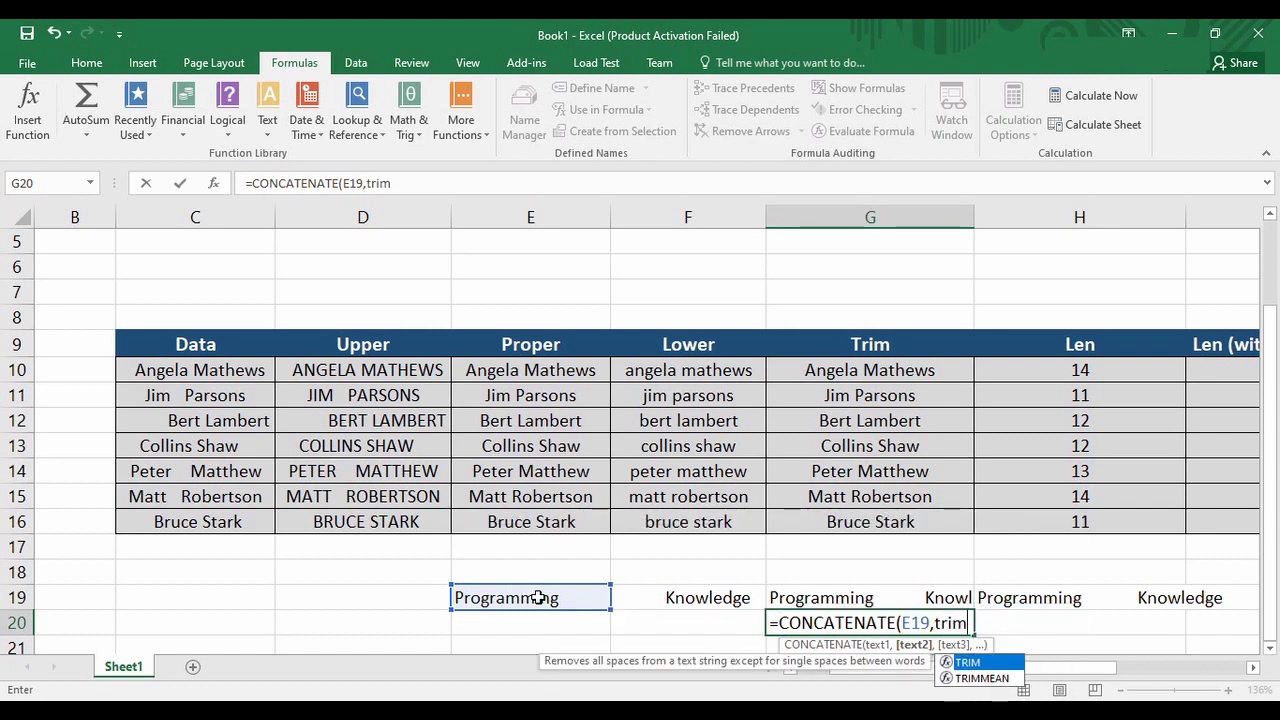
text(()
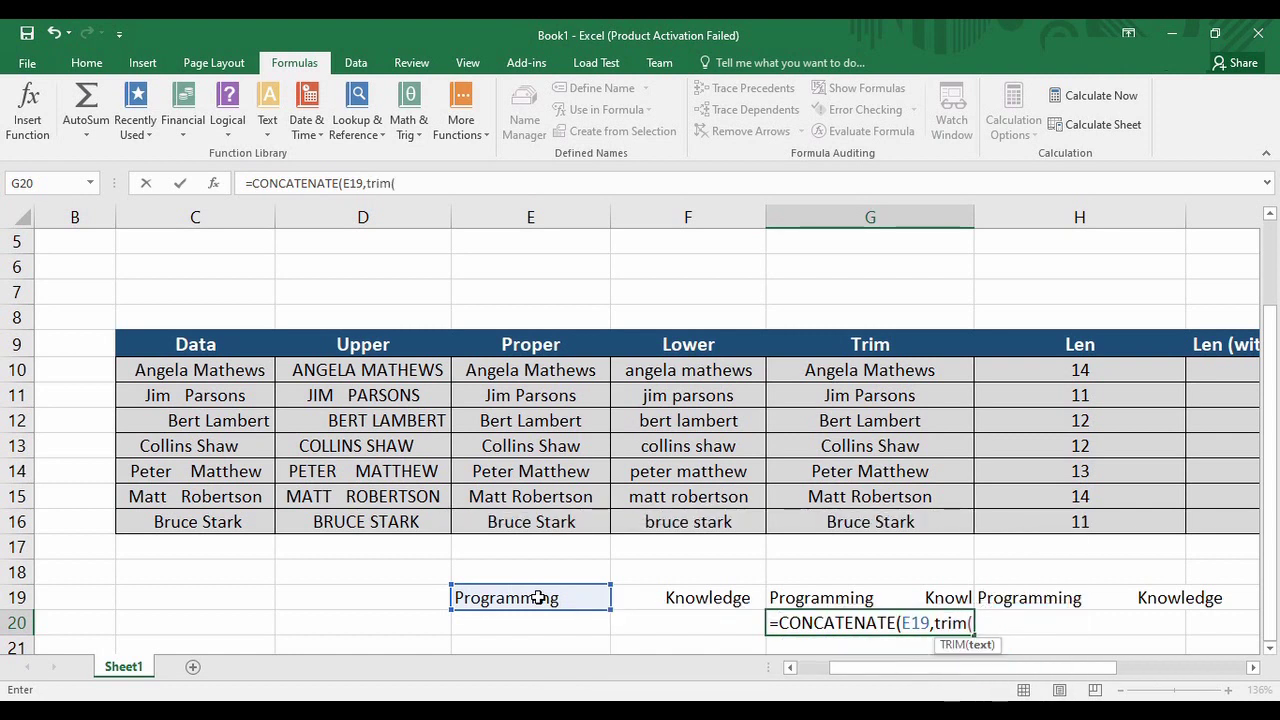
click(705, 600)
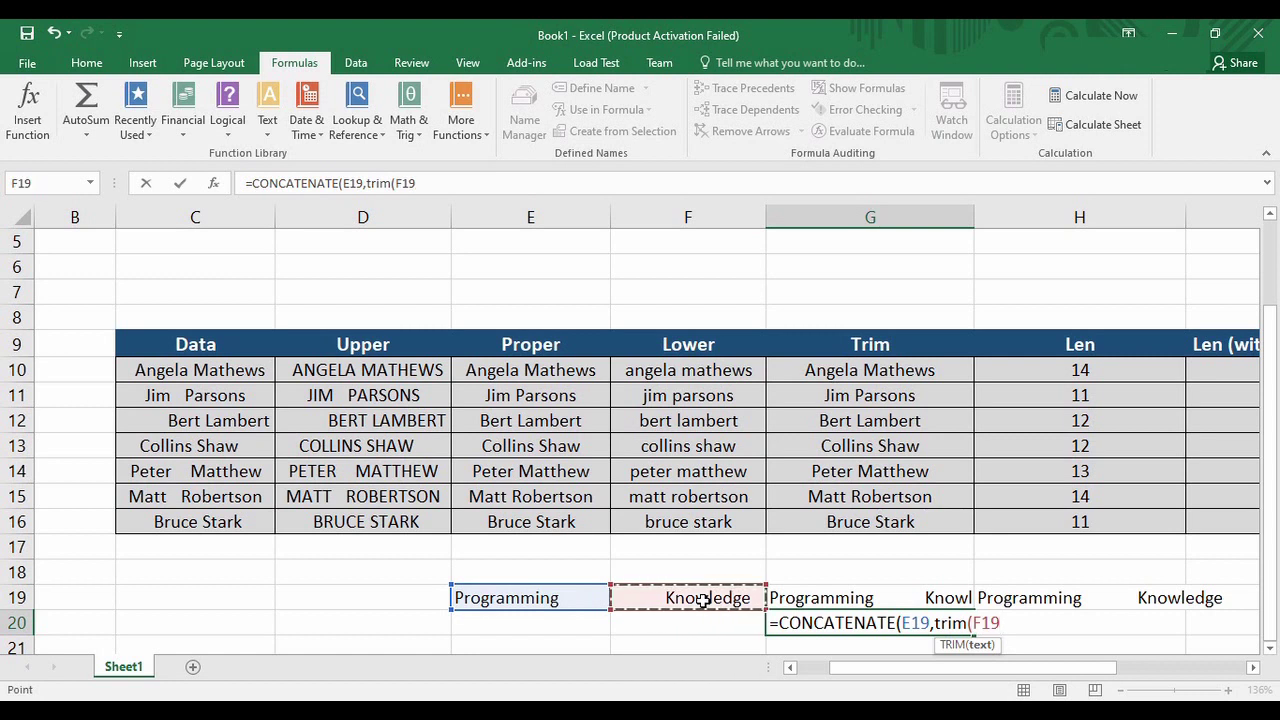
text())
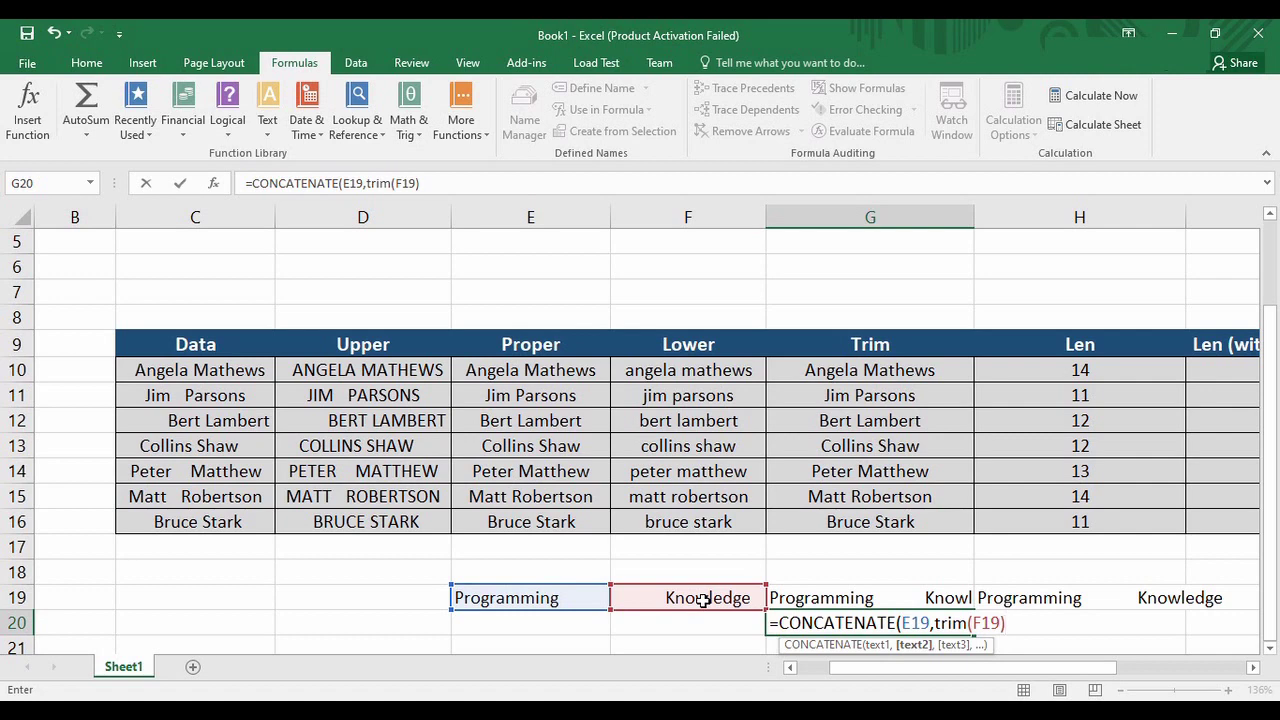
text())
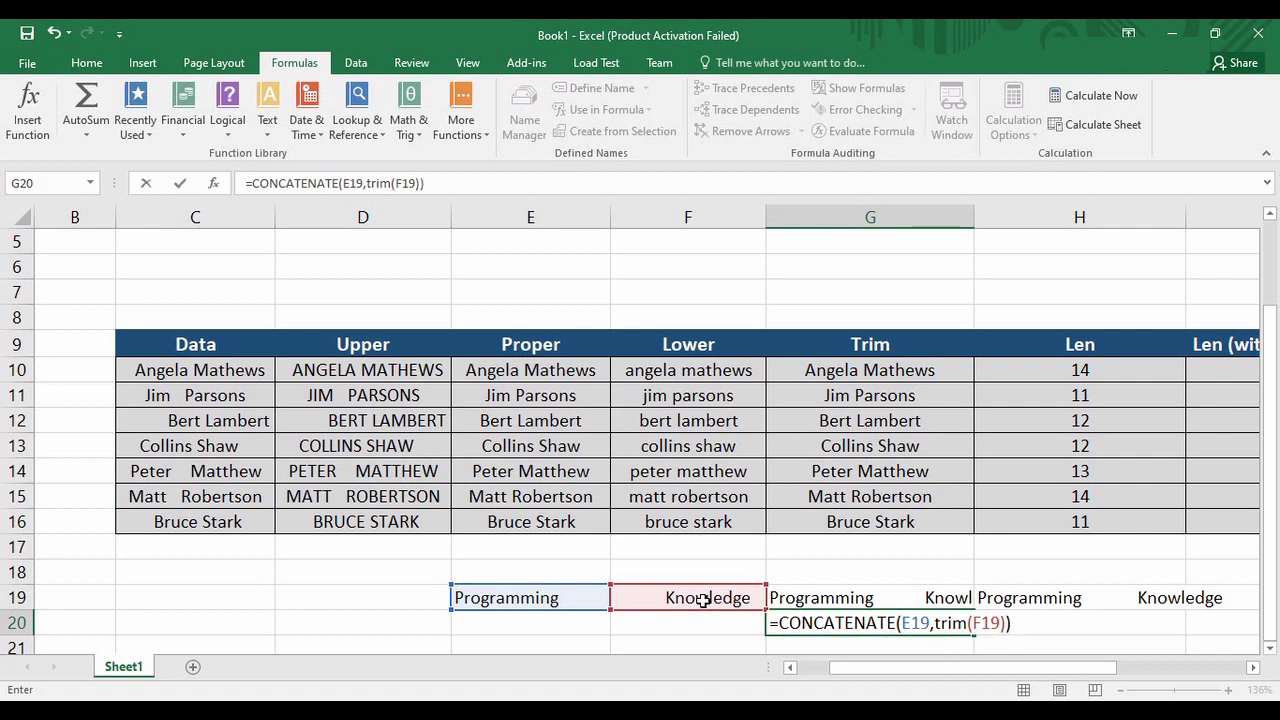
key(Return)
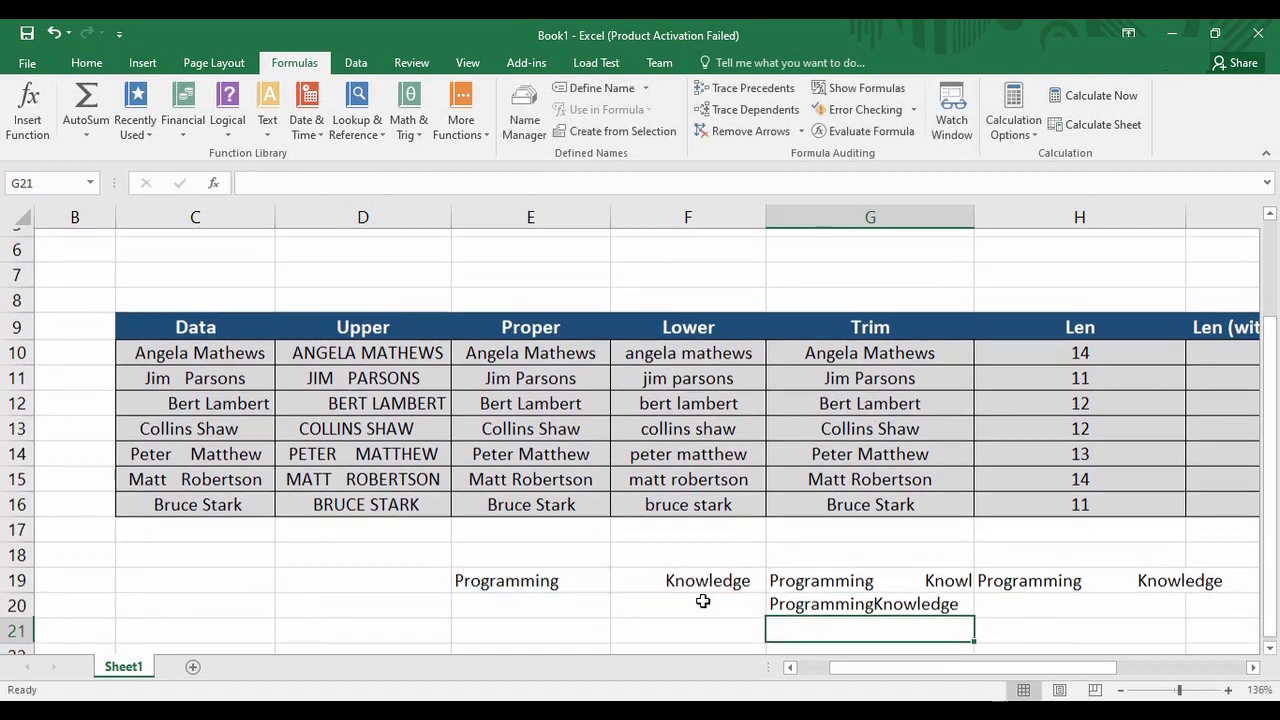
click(908, 597)
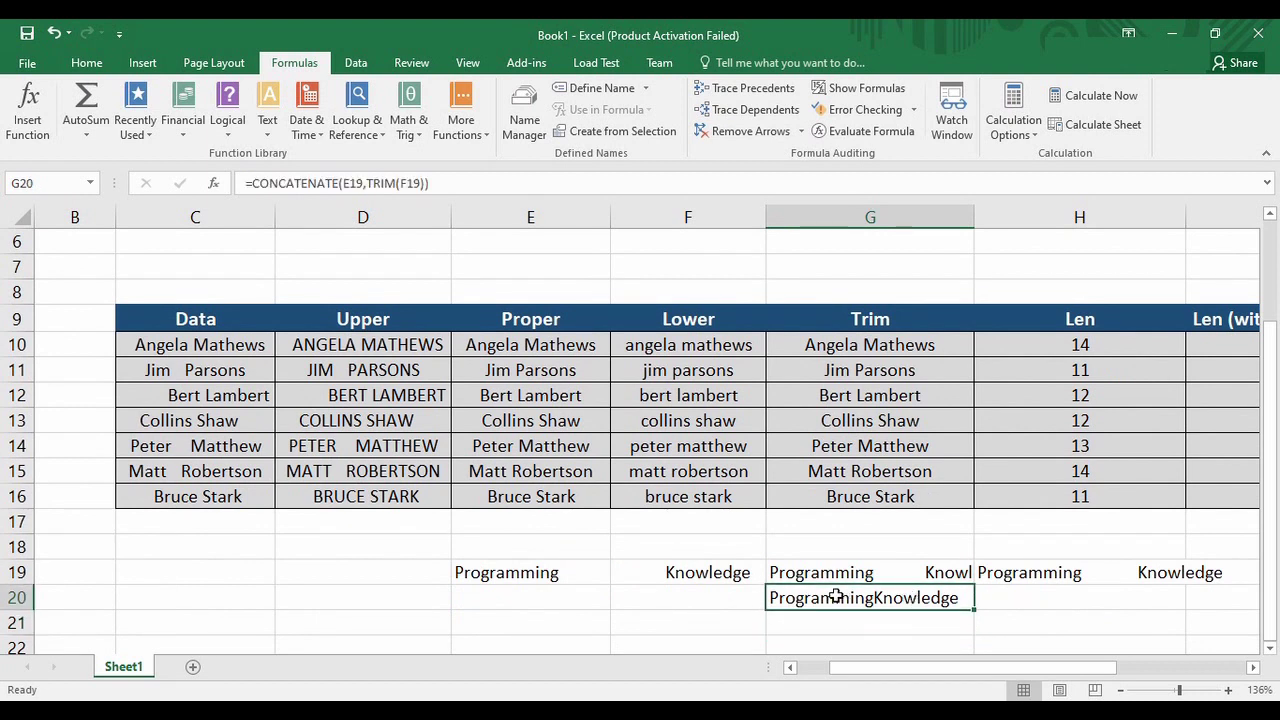